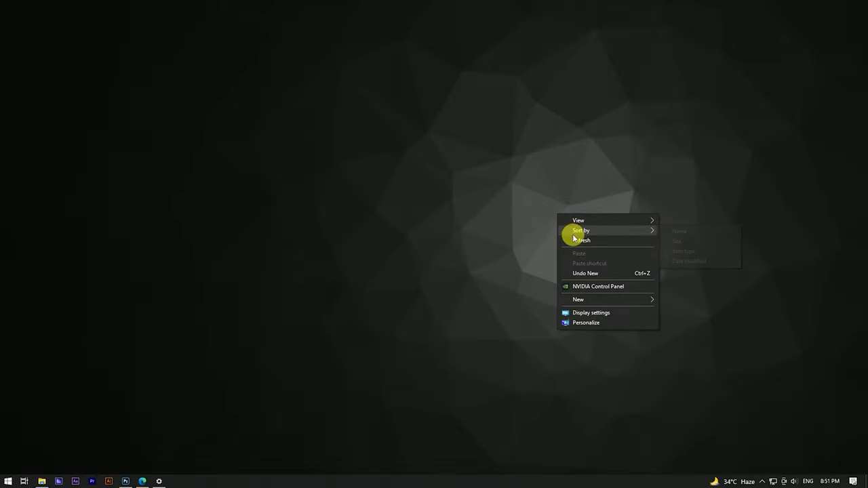
# Dismiss the desktop context menu and bring up Photoshop's Home screen
pyautogui.rightClick(576, 237)
pyautogui.rightClick(594, 264)
pyautogui.rightClick(608, 289)
pyautogui.click(380, 347)
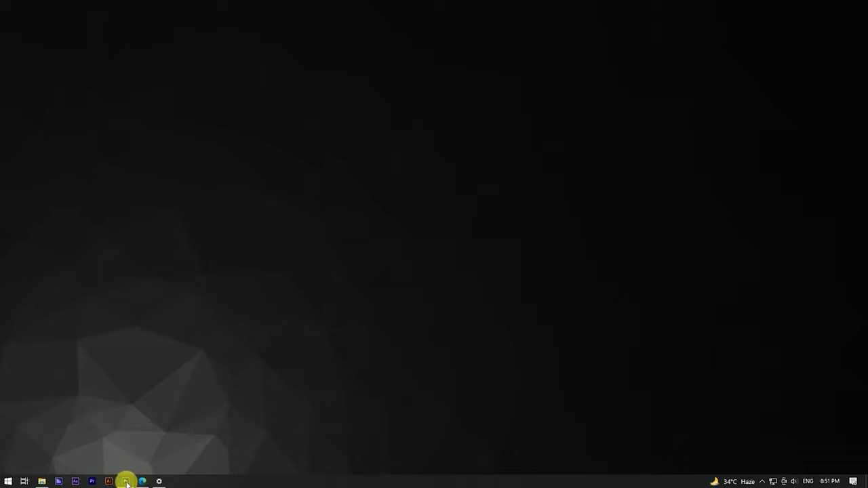
pyautogui.click(126, 481)
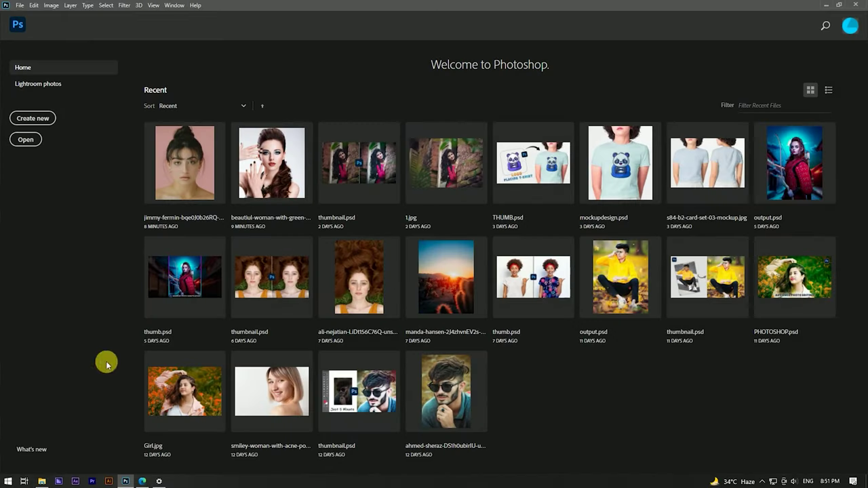
# Drag beautiful-woman-with-green-make-up-creative-color-nails.jpg from the retouching folder into Photoshop
pyautogui.click(42, 481)
pyautogui.moveTo(586, 71); pyautogui.dragTo(333, 87)
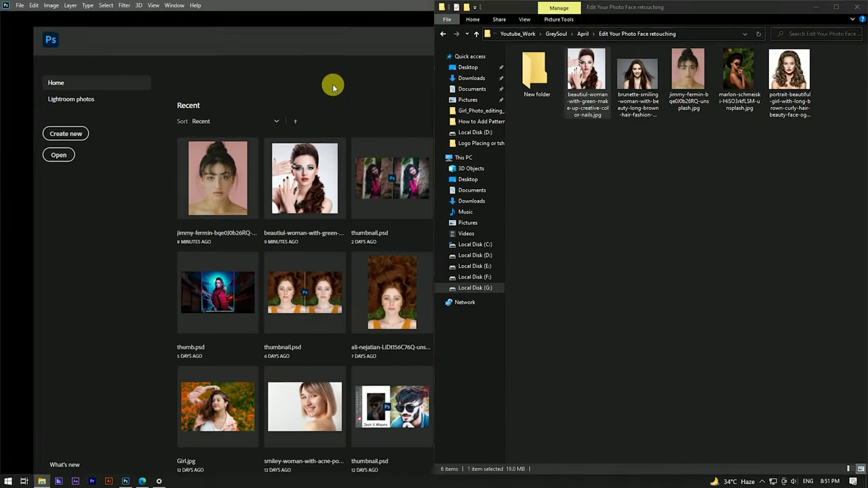
pyautogui.scroll(1, 366, 197)
pyautogui.scroll(1, 368, 194)
pyautogui.scroll(-1, 407, 188)
pyautogui.scroll(-2, 407, 188)
# Duplicate the Background layer into a Background copy layer
pyautogui.scroll(-1, 408, 193)
pyautogui.scroll(2, 408, 193)
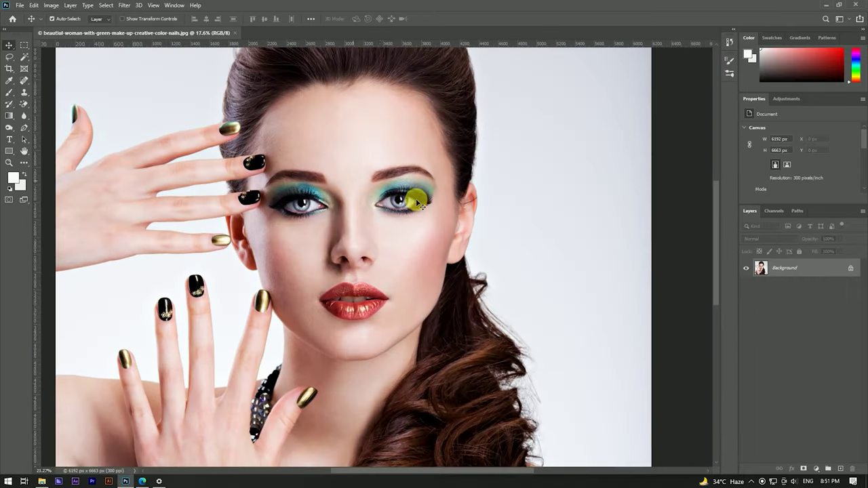
pyautogui.scroll(3, 384, 197)
pyautogui.scroll(1, 385, 197)
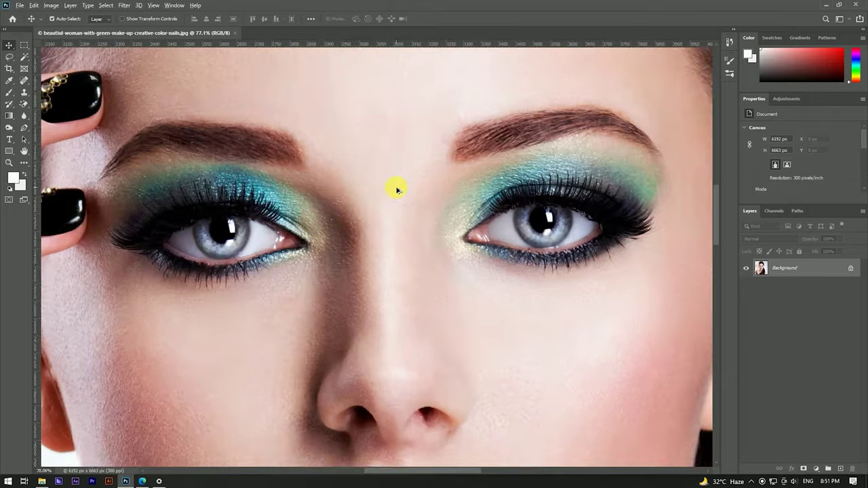
pyautogui.scroll(-3, 393, 188)
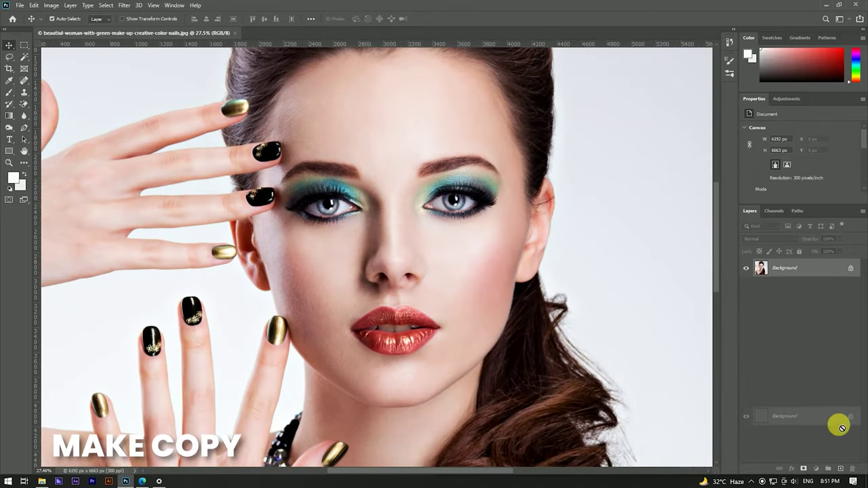
pyautogui.moveTo(833, 268); pyautogui.dragTo(828, 469)
# Adjust the view of the portrait and switch to the Lasso tool
pyautogui.scroll(-3, 442, 223)
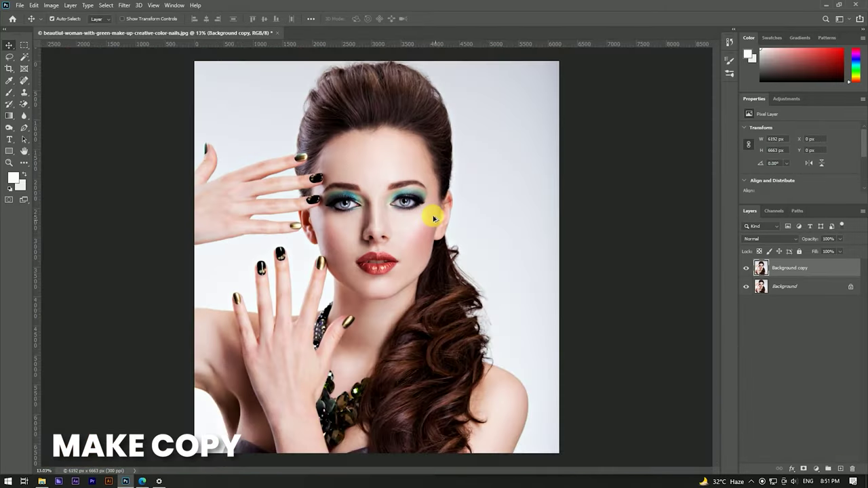
pyautogui.scroll(2, 430, 213)
pyautogui.scroll(1, 298, 200)
pyautogui.scroll(2, 368, 226)
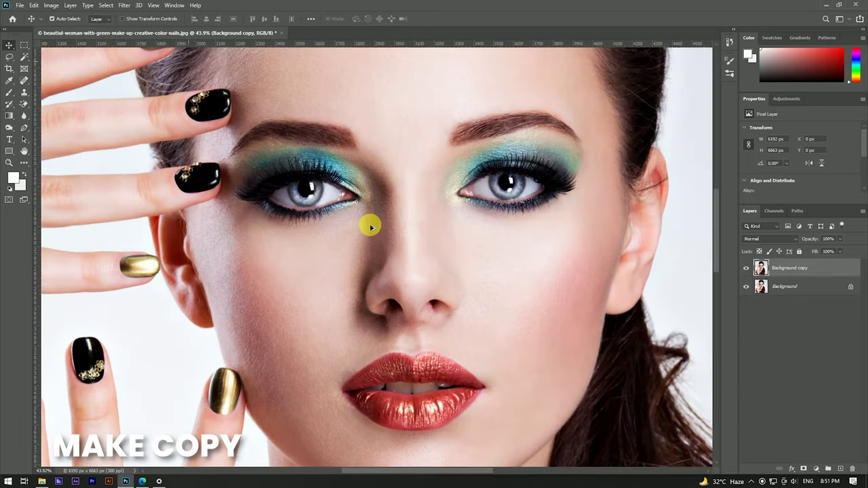
pyautogui.scroll(1, 373, 219)
pyautogui.scroll(1, 430, 217)
pyautogui.scroll(-2, 416, 187)
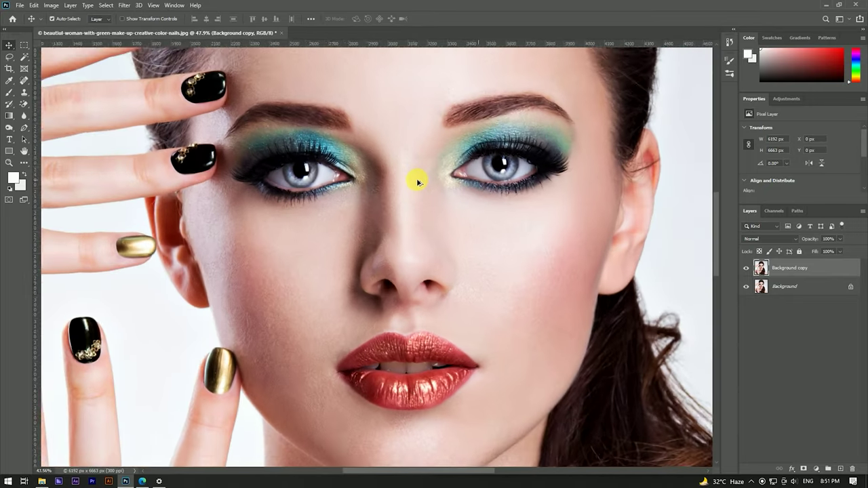
pyautogui.scroll(-1, 420, 231)
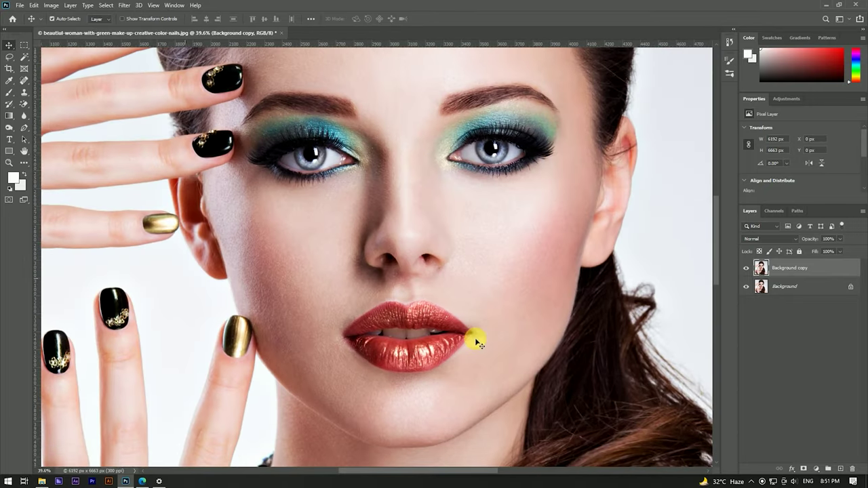
pyautogui.click(10, 57)
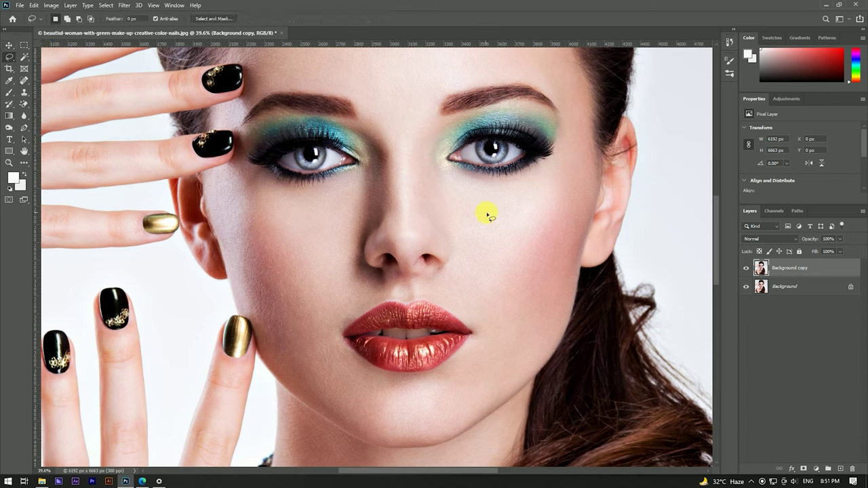
# Lasso the right-side cheek, then add a lasso selection around the left cheek
pyautogui.moveTo(565, 233); pyautogui.dragTo(519, 302)
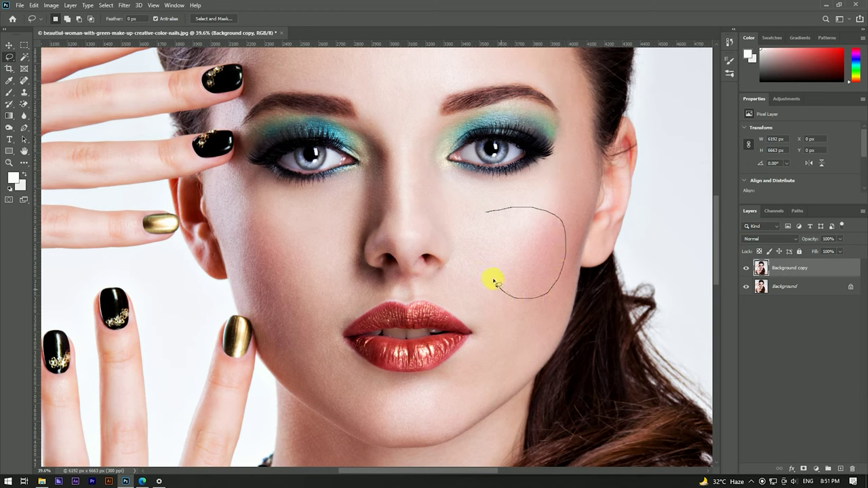
pyautogui.moveTo(489, 215); pyautogui.dragTo(488, 217)
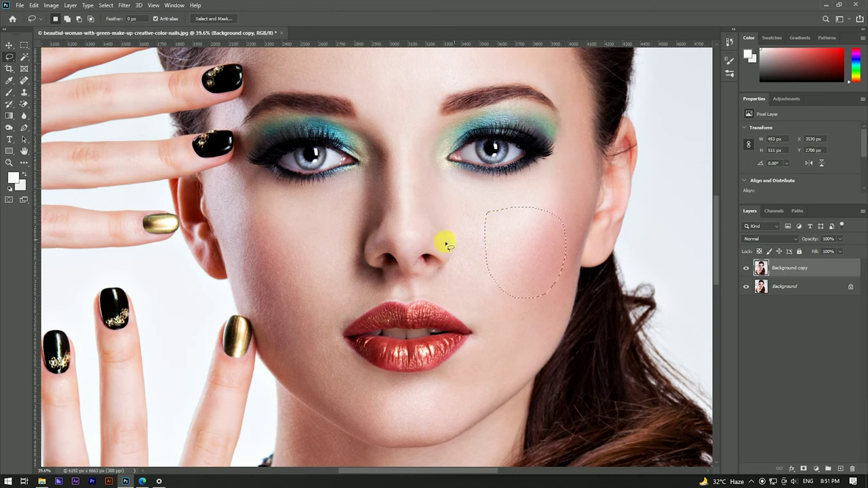
pyautogui.moveTo(265, 213); pyautogui.dragTo(300, 214)
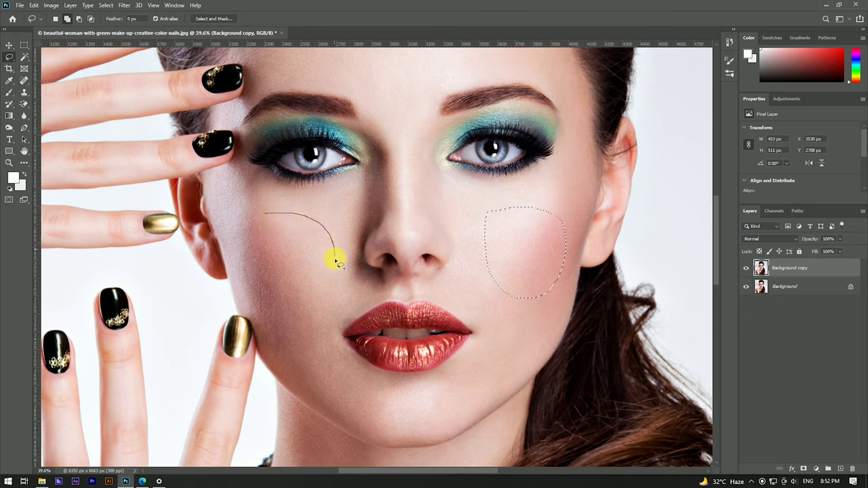
pyautogui.moveTo(336, 283)
pyautogui.mouseDown()
pyautogui.moveTo(260, 280)
pyautogui.moveTo(253, 246)
pyautogui.moveTo(268, 215)
pyautogui.mouseUp()
pyautogui.scroll(-5, 451, 203)
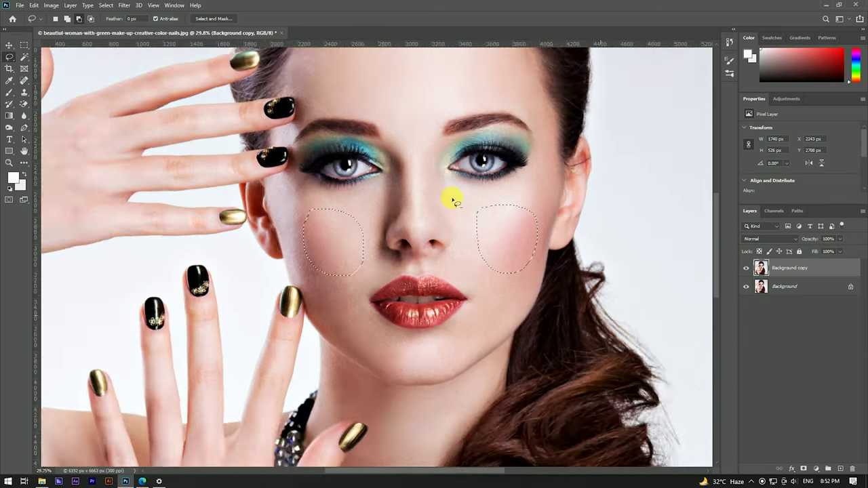
pyautogui.scroll(1, 451, 200)
pyautogui.scroll(1, 508, 167)
pyautogui.scroll(1, 474, 235)
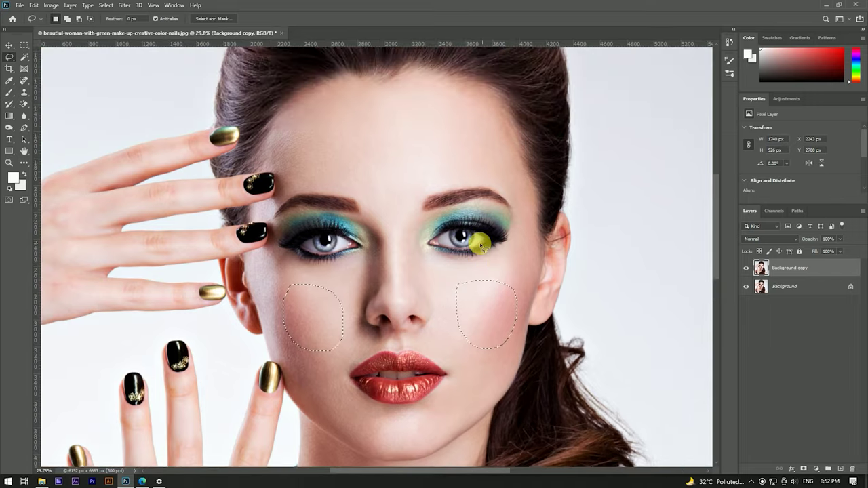
# Add a Color Balance adjustment with midtones Red +100, Magenta -97, Yellow -70
pyautogui.click(816, 468)
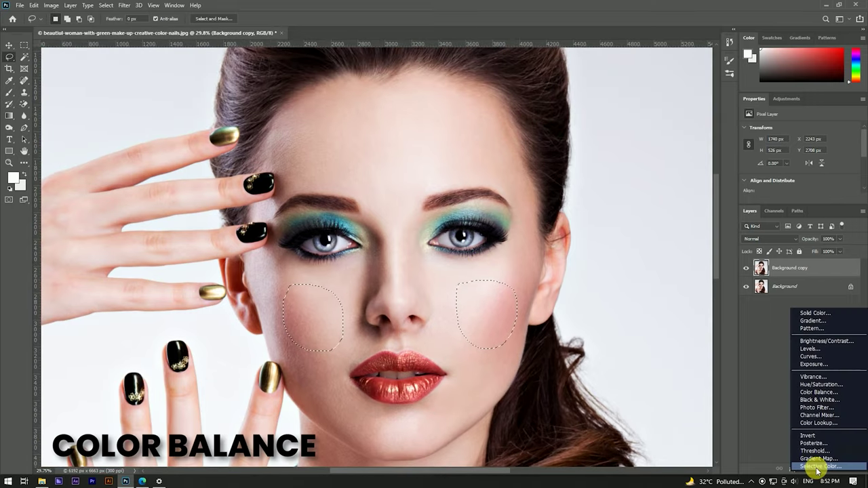
pyautogui.click(816, 392)
pyautogui.moveTo(789, 149); pyautogui.dragTo(817, 150)
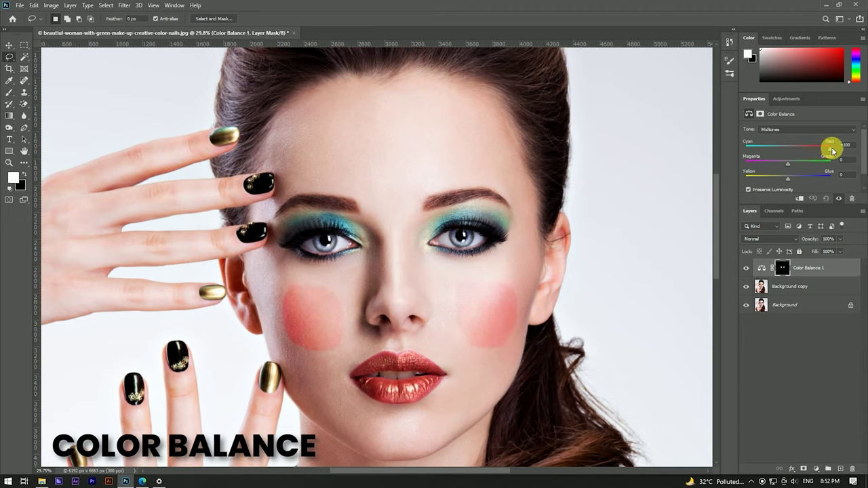
pyautogui.moveTo(787, 166); pyautogui.dragTo(762, 165)
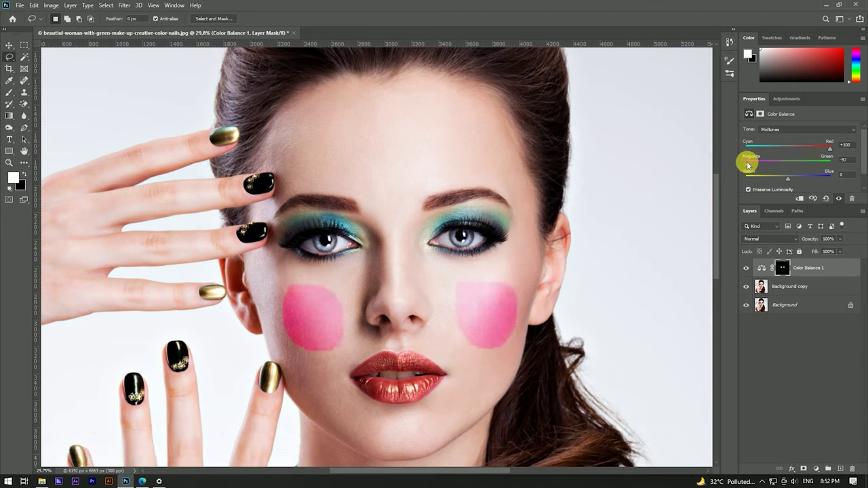
pyautogui.moveTo(787, 178); pyautogui.dragTo(770, 180)
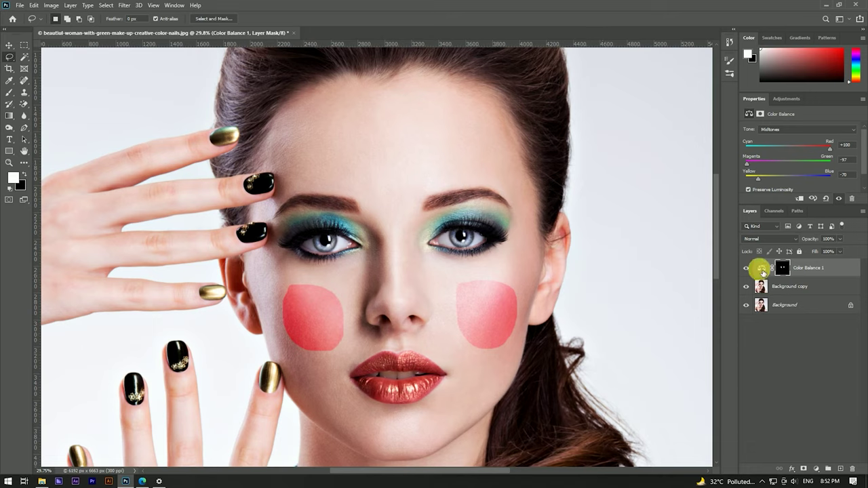
# Feather the Color Balance 1 layer mask to 66.2 px
pyautogui.click(765, 270)
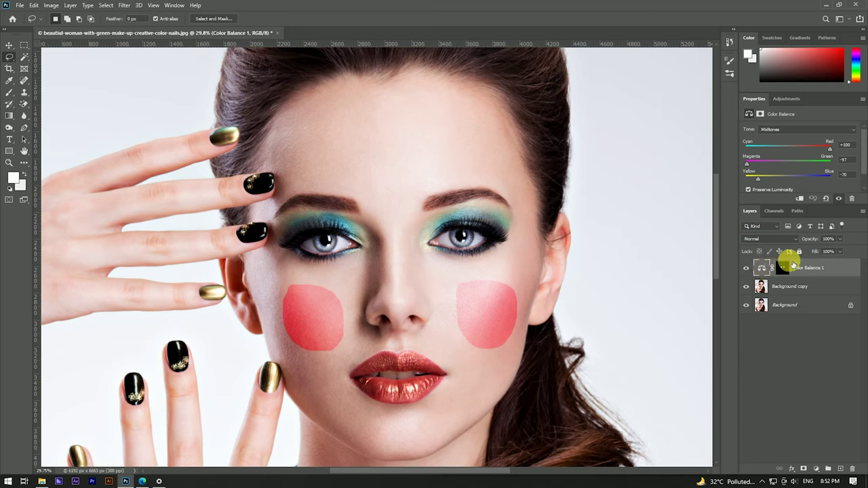
pyautogui.click(784, 269)
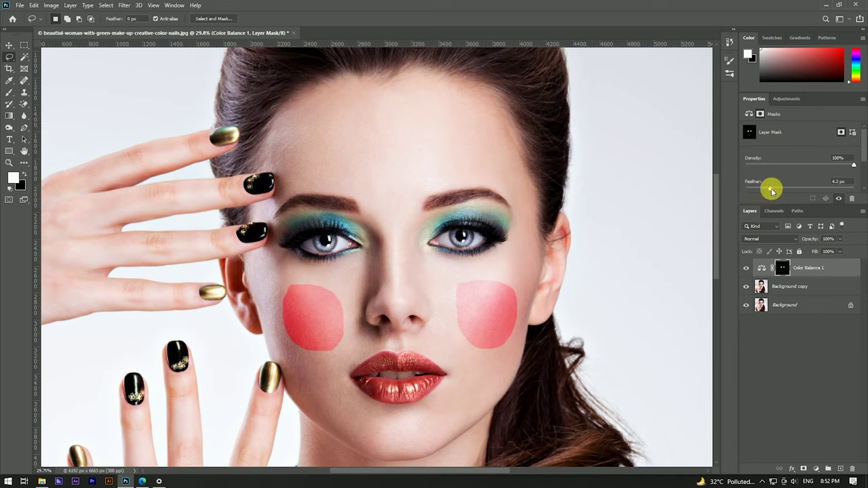
pyautogui.moveTo(771, 191); pyautogui.dragTo(792, 191)
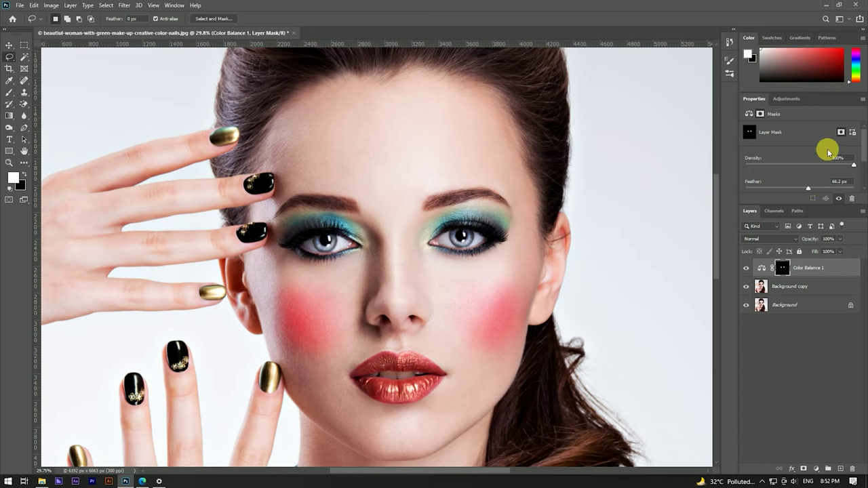
pyautogui.click(802, 342)
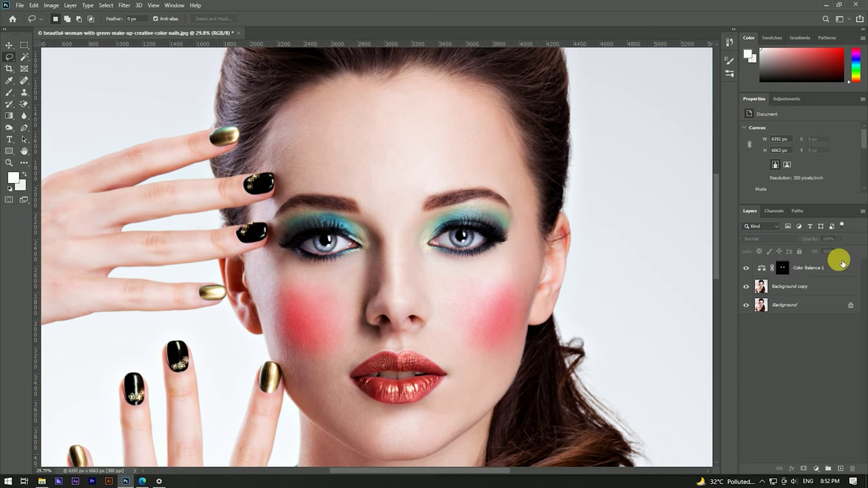
# Select Color Balance 1 together with Background copy and merge them into one layer
pyautogui.click(843, 273)
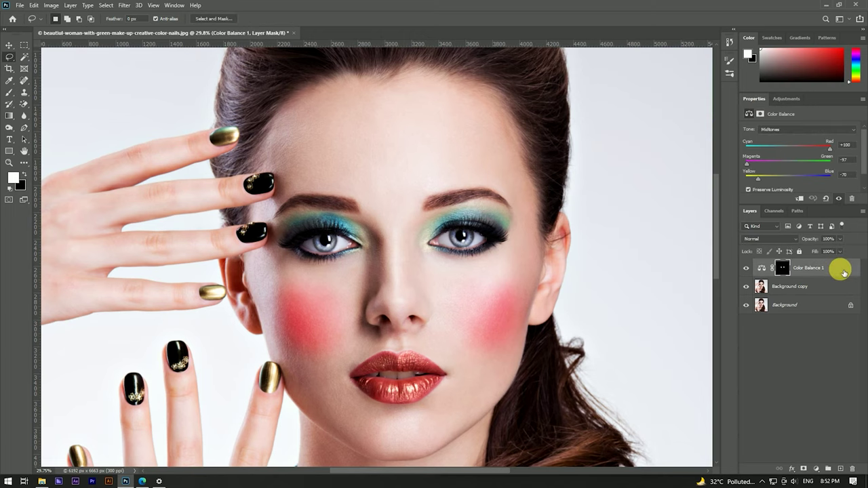
pyautogui.moveTo(486, 242); pyautogui.dragTo(383, 208)
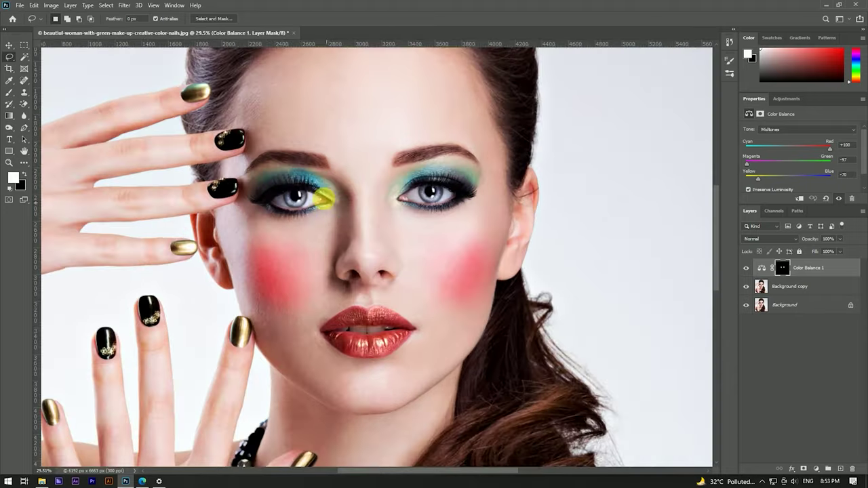
pyautogui.scroll(1, 323, 198)
pyautogui.scroll(-2, 434, 237)
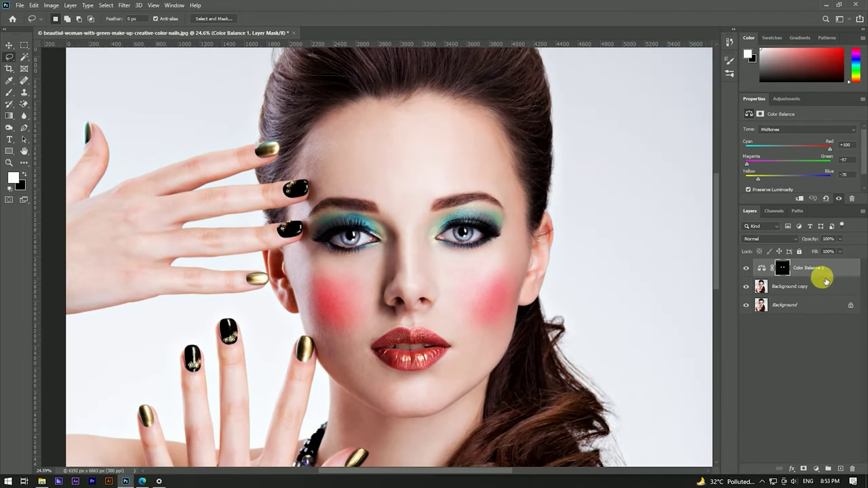
pyautogui.keyDown('shift'); pyautogui.click(826, 286); pyautogui.keyUp('shift')
pyautogui.rightClick(822, 285)
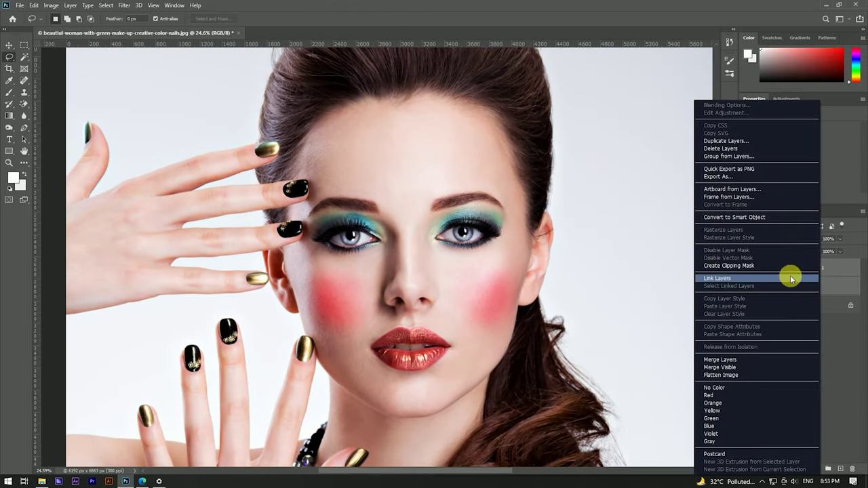
pyautogui.click(719, 360)
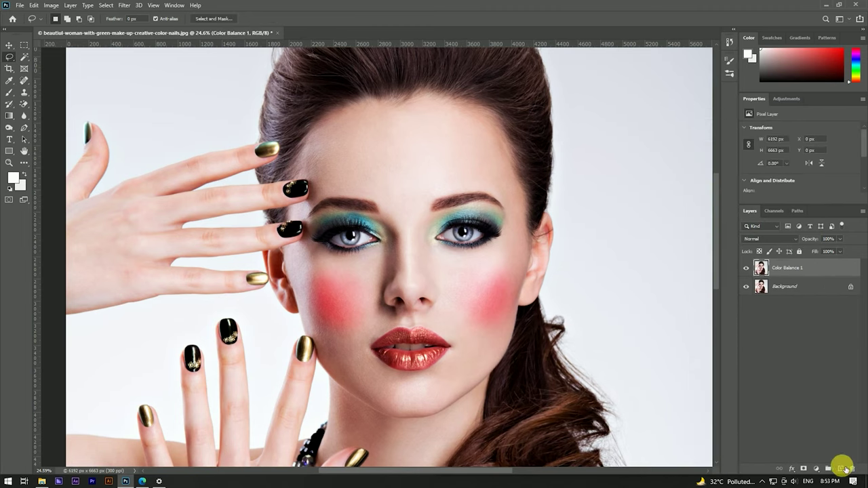
# Add a layer mask to the Color Balance 1 layer
pyautogui.click(803, 469)
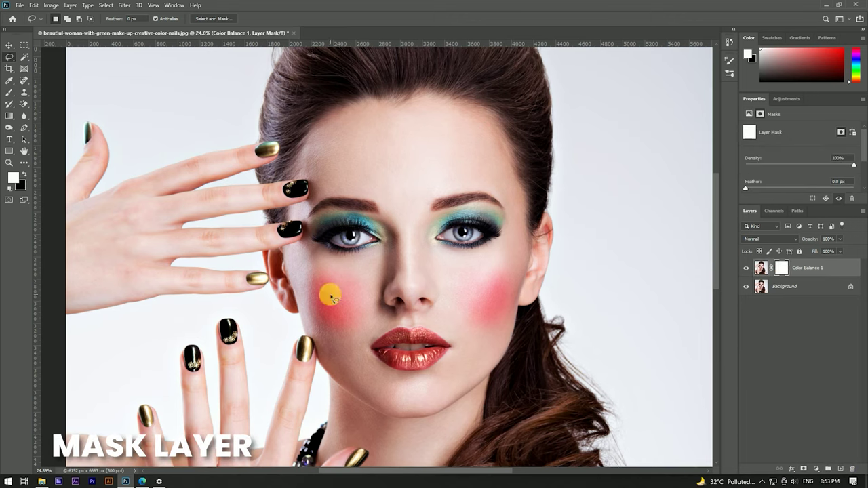
pyautogui.scroll(2, 331, 297)
pyautogui.scroll(2, 368, 304)
pyautogui.scroll(-1, 325, 281)
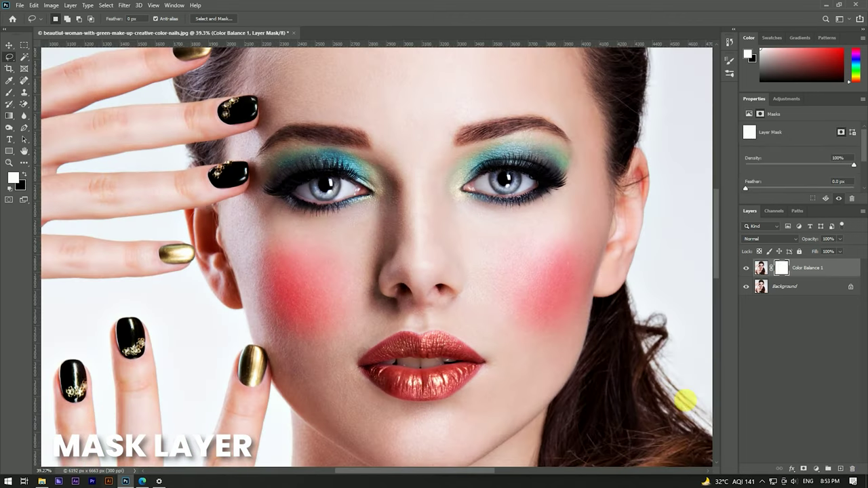
# Paint black at 10% opacity with a soft brush over the left cheek
pyautogui.click(8, 91)
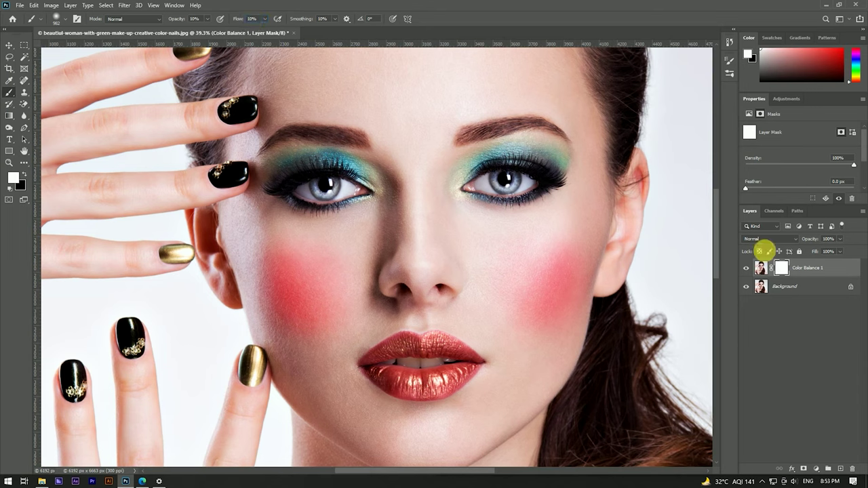
pyautogui.press('x')
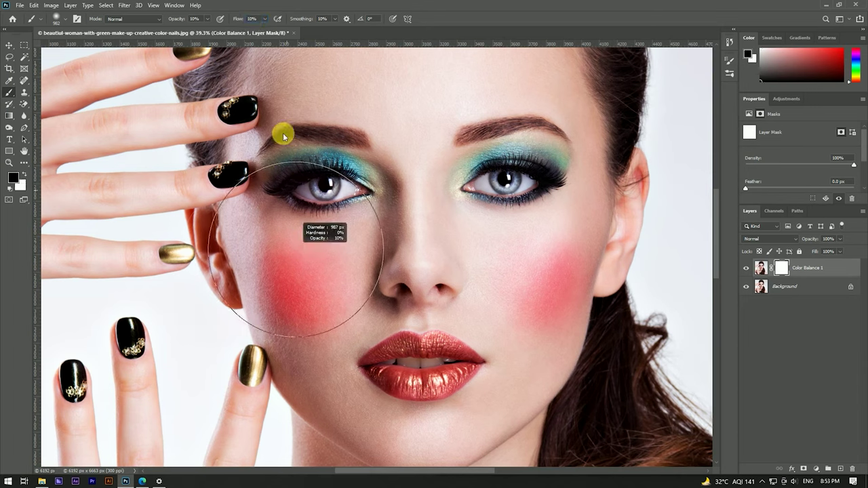
pyautogui.moveTo(320, 209)
pyautogui.mouseDown()
pyautogui.moveTo(283, 291)
pyautogui.moveTo(293, 284)
pyautogui.moveTo(277, 250)
pyautogui.mouseUp()
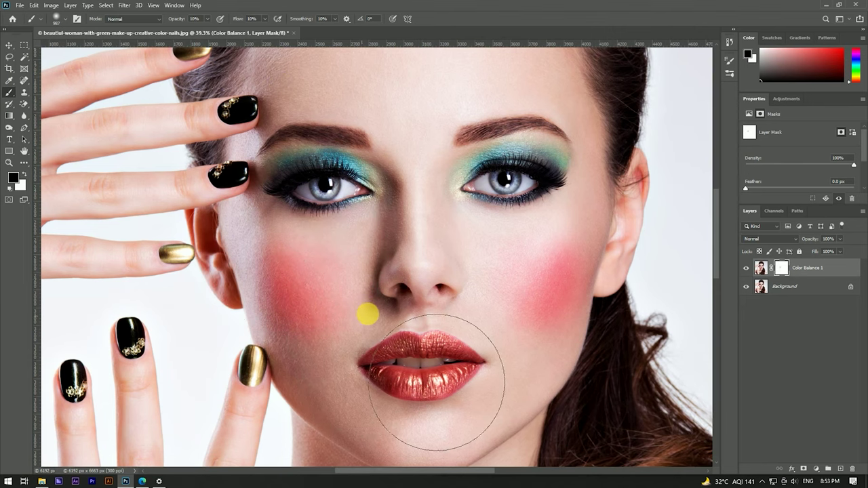
pyautogui.scroll(-3, 321, 291)
pyautogui.scroll(-2, 411, 284)
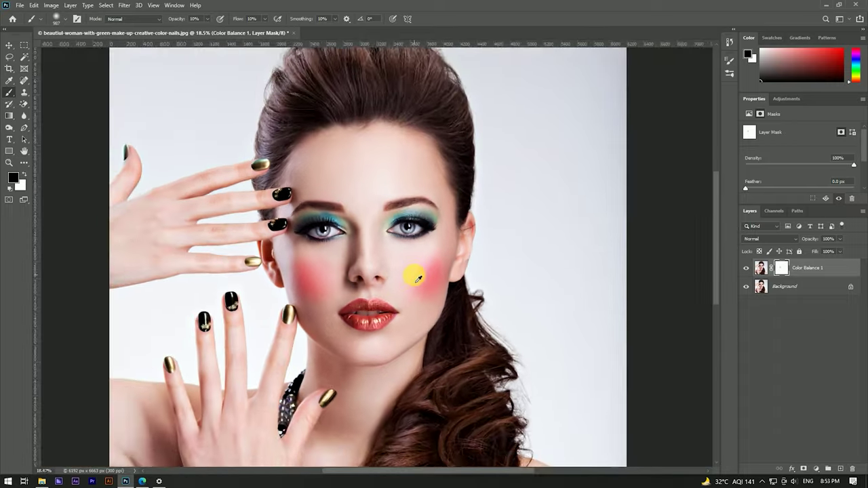
pyautogui.scroll(2, 397, 224)
pyautogui.scroll(2, 378, 222)
pyautogui.scroll(-5, 379, 222)
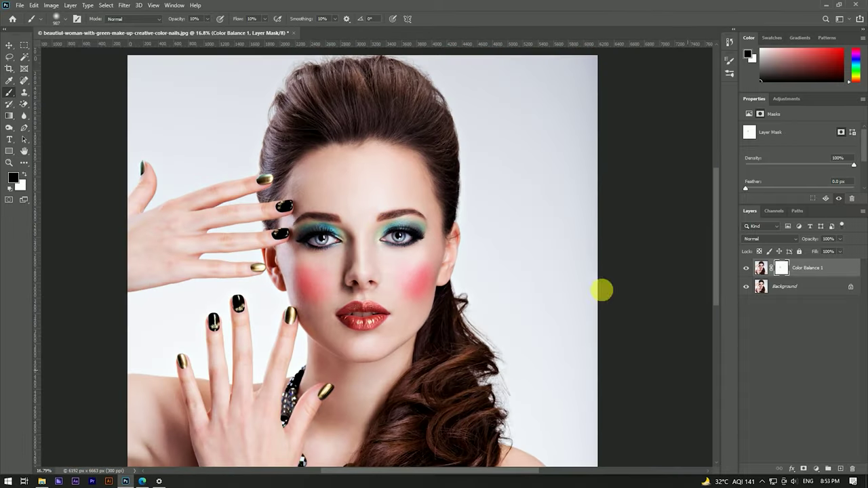
pyautogui.scroll(2, 409, 224)
pyautogui.press('v')
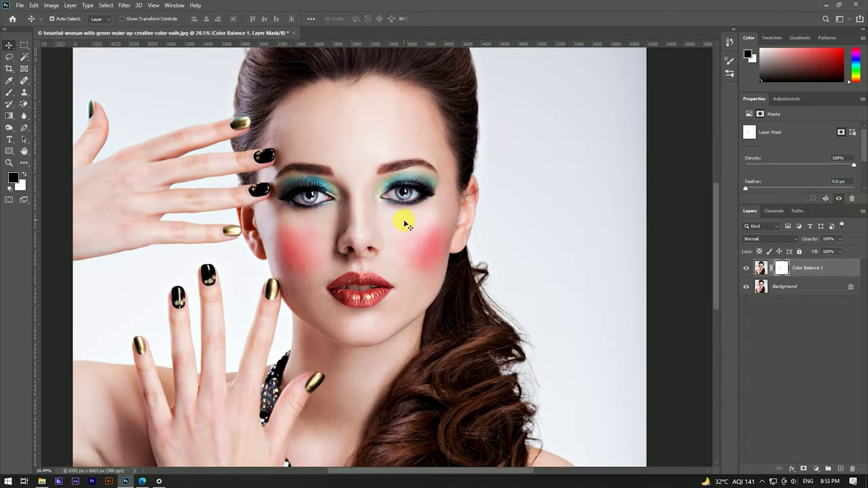
pyautogui.scroll(-2, 419, 242)
pyautogui.scroll(2, 414, 188)
pyautogui.scroll(-2, 419, 192)
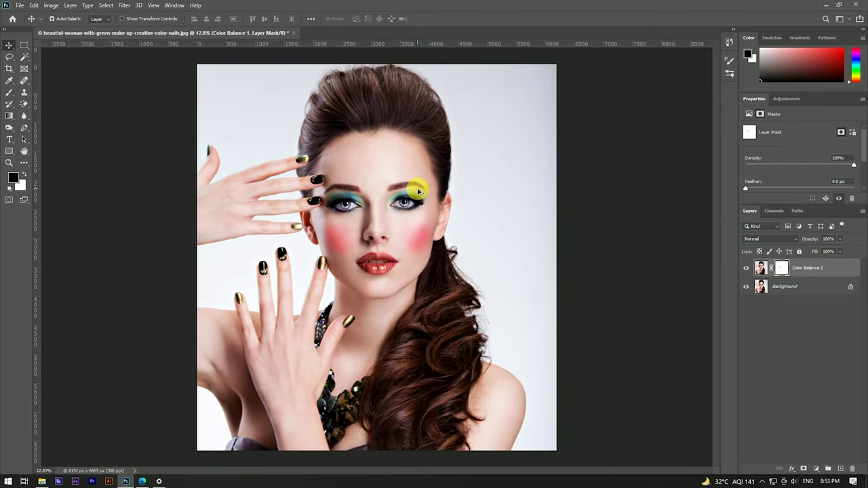
pyautogui.scroll(3, 407, 129)
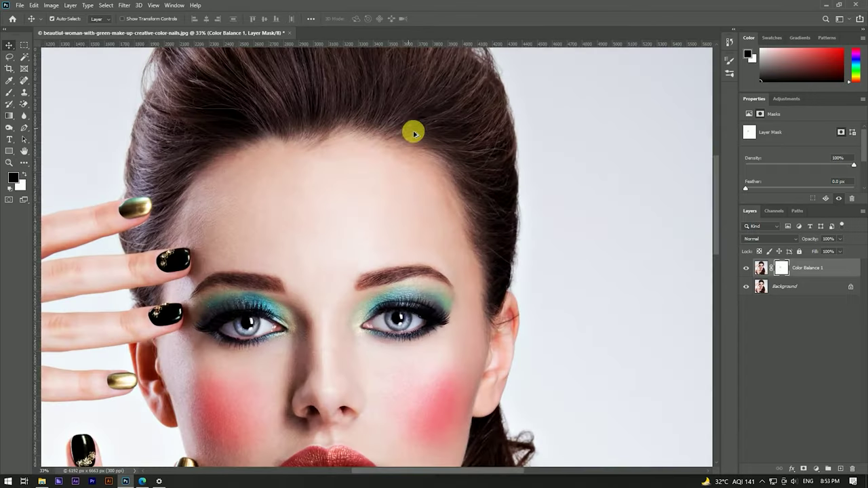
pyautogui.scroll(-2, 448, 156)
pyautogui.scroll(-1, 447, 159)
pyautogui.scroll(-1, 446, 157)
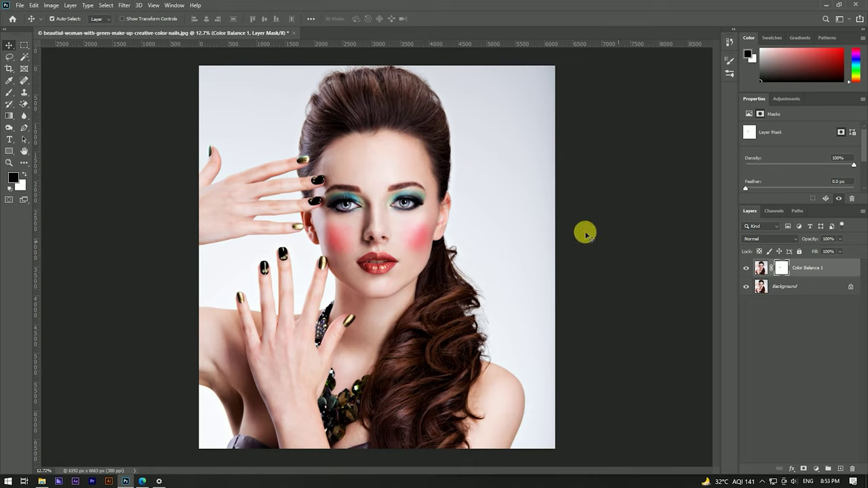
pyautogui.click(839, 274)
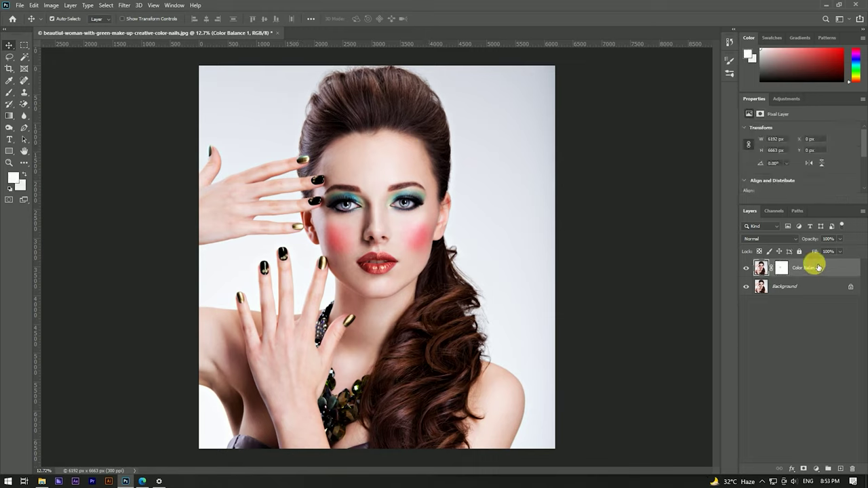
# Stamp the visible layers into a new top layer named Face
pyautogui.click(828, 287)
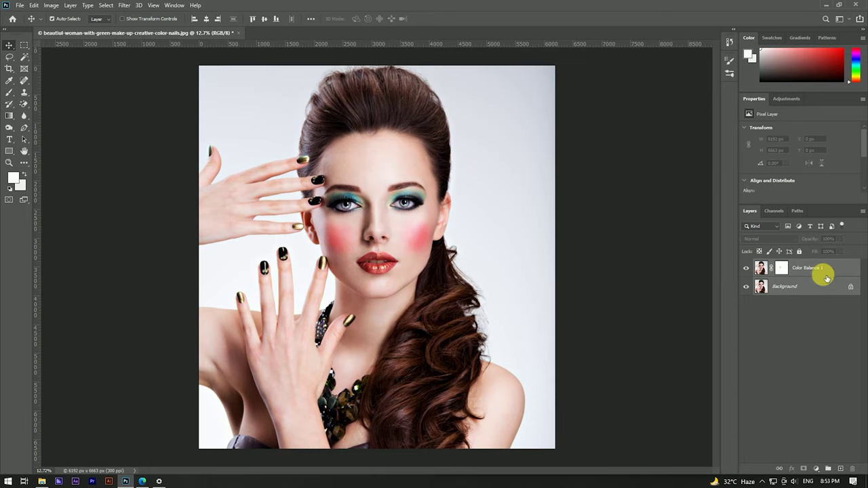
pyautogui.hotkey('ctrl', 'shift', 'alt', 'e')
pyautogui.write('Face')
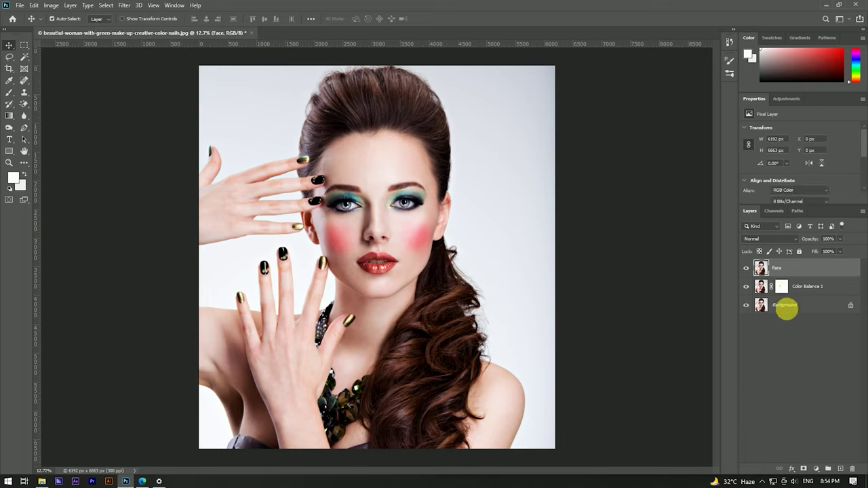
pyautogui.click(785, 304)
pyautogui.click(759, 265)
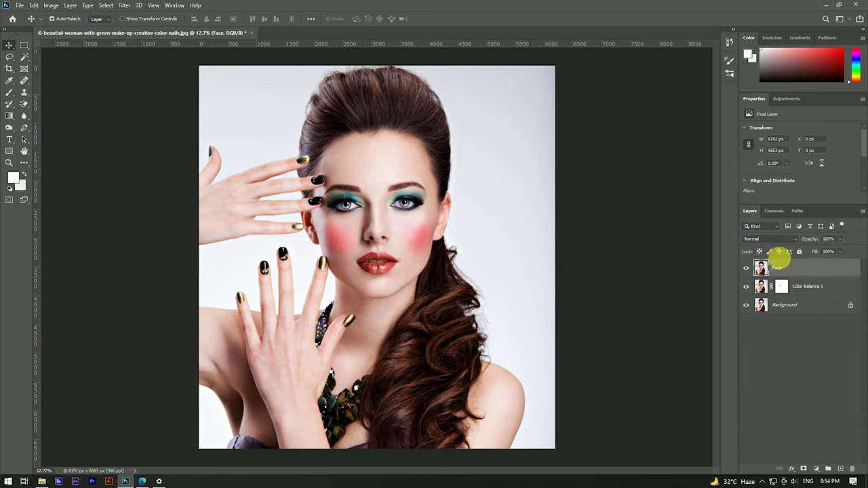
pyautogui.click(123, 6)
pyautogui.moveTo(175, 198)
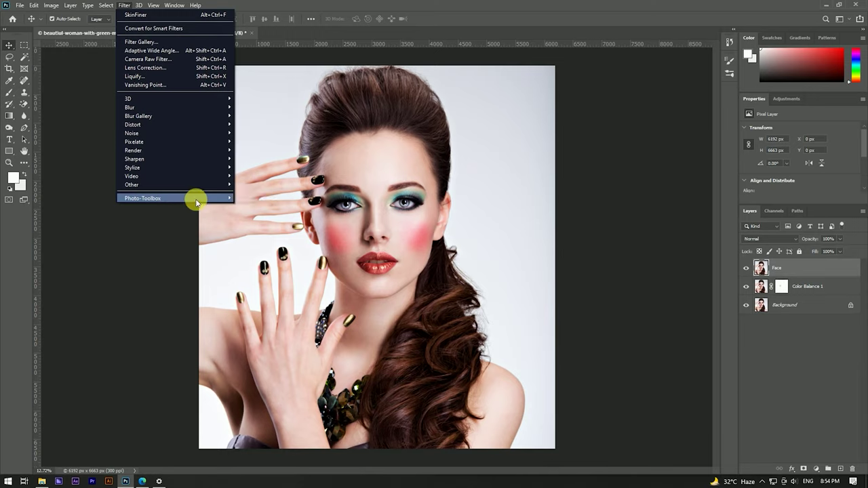
# Run SkinFiner on Face with the Smoothing-High preset, checking the cheek at 1:1
pyautogui.click(252, 198)
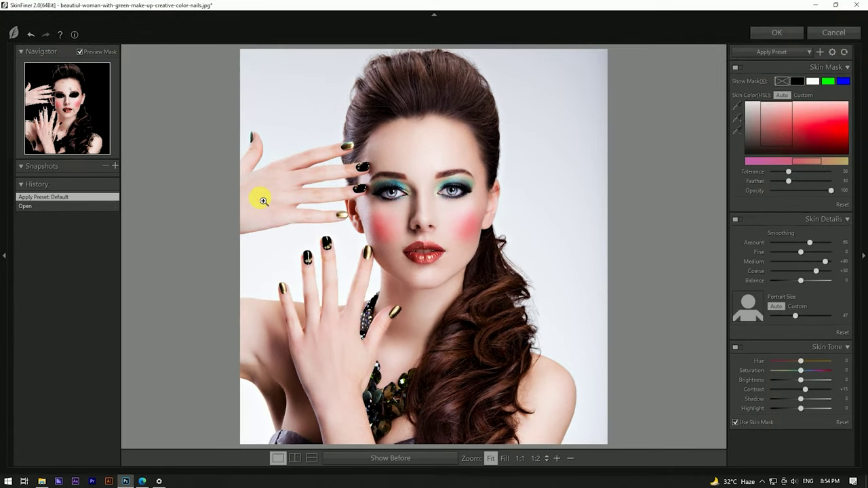
pyautogui.click(767, 53)
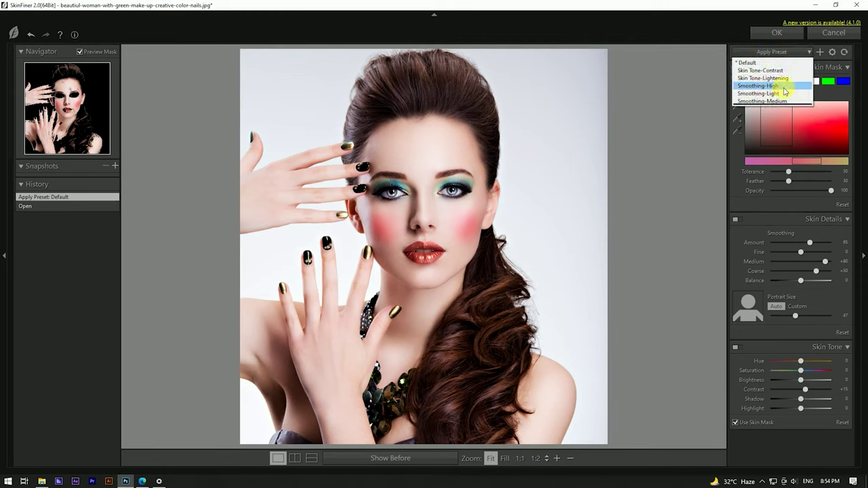
pyautogui.click(770, 86)
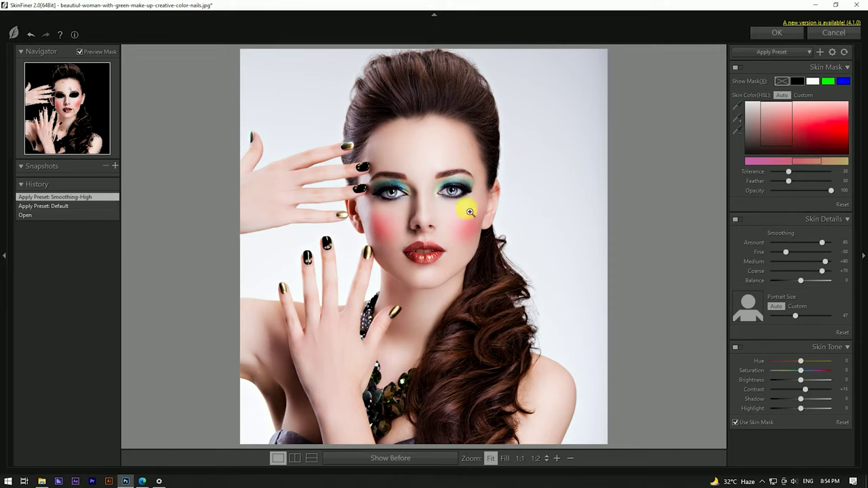
pyautogui.click(477, 218)
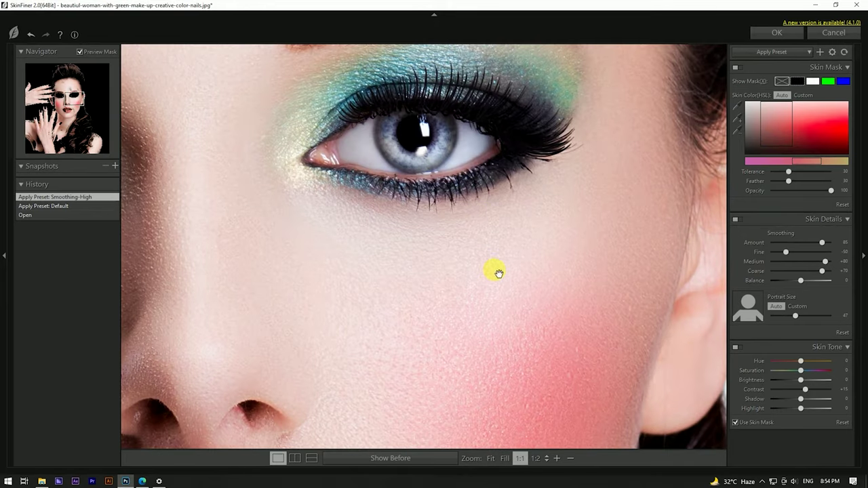
pyautogui.moveTo(447, 309); pyautogui.dragTo(487, 229)
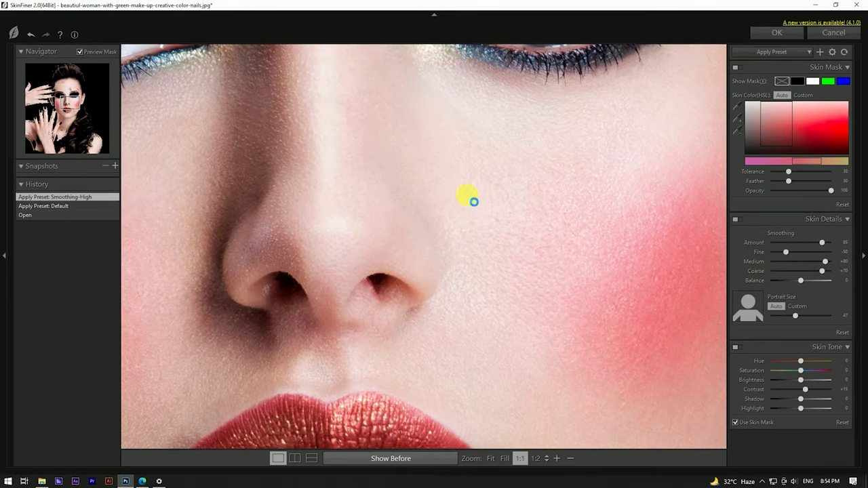
pyautogui.moveTo(475, 201); pyautogui.dragTo(472, 197)
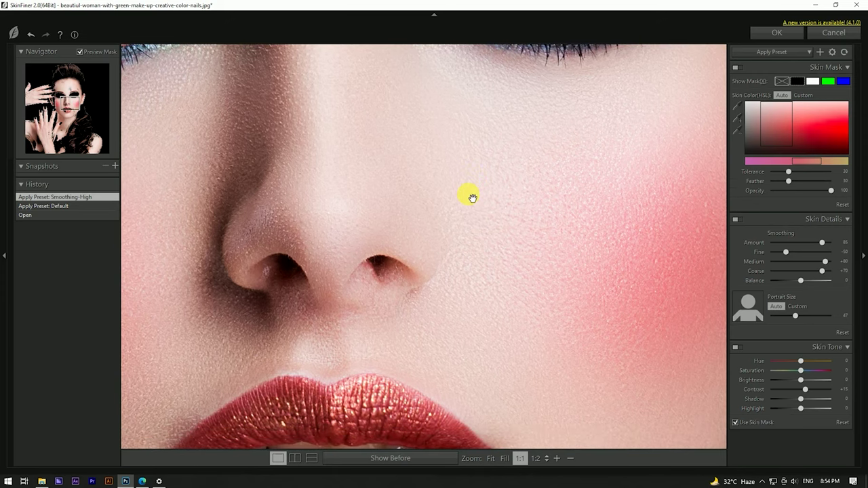
pyautogui.click(786, 254)
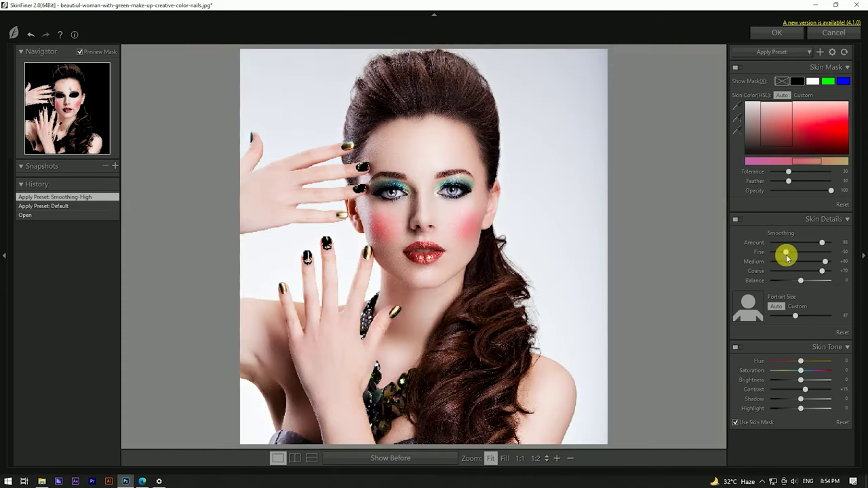
# Tune SkinFiner to Medium smoothing +35 and Amount 44, then apply to Photoshop
pyautogui.moveTo(797, 255); pyautogui.dragTo(808, 255)
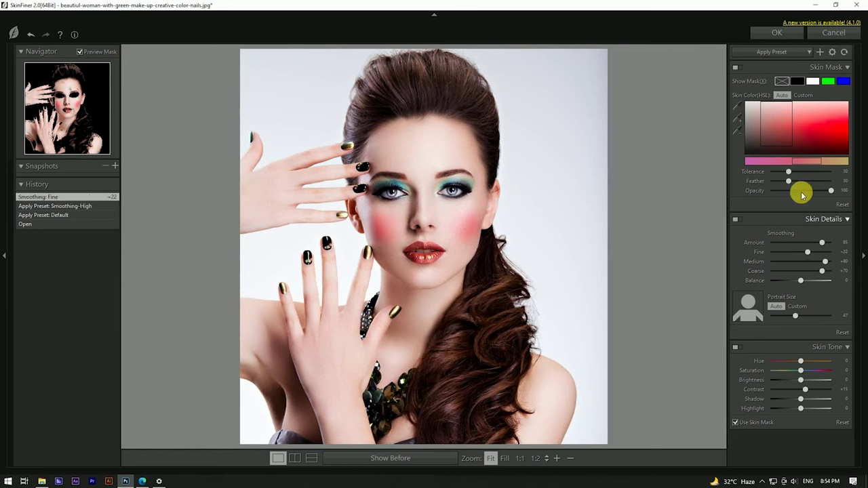
pyautogui.click(789, 54)
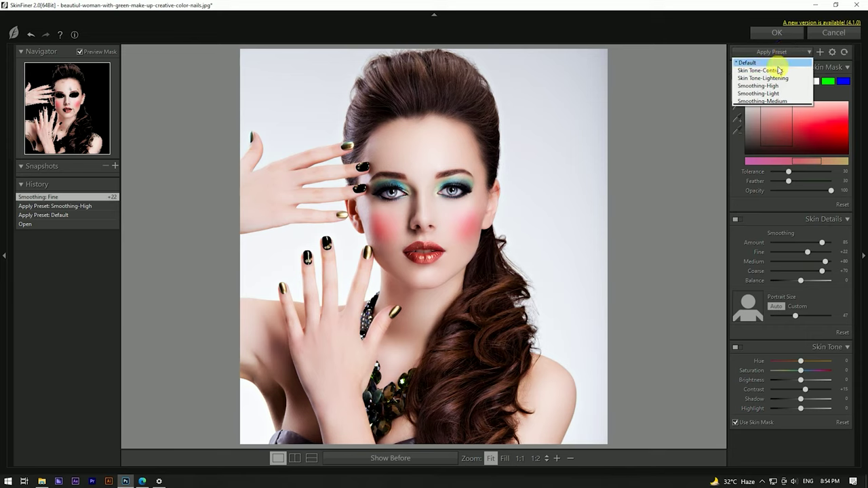
pyautogui.click(783, 71)
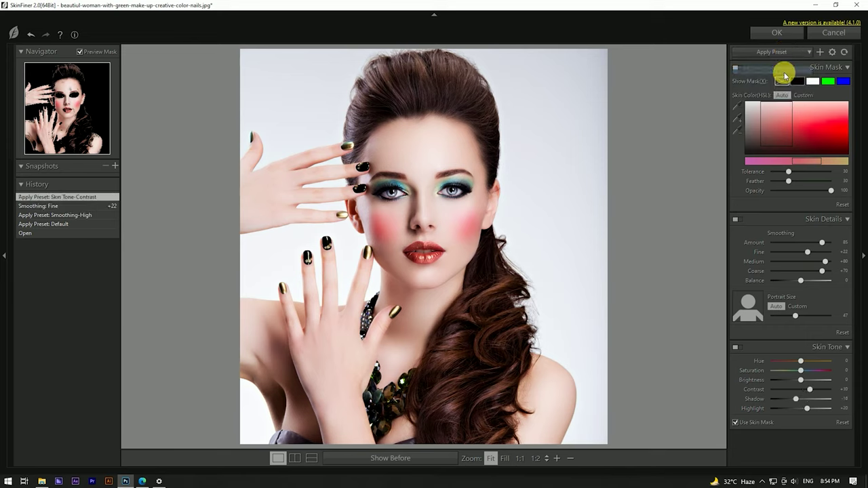
pyautogui.moveTo(825, 261); pyautogui.dragTo(800, 265)
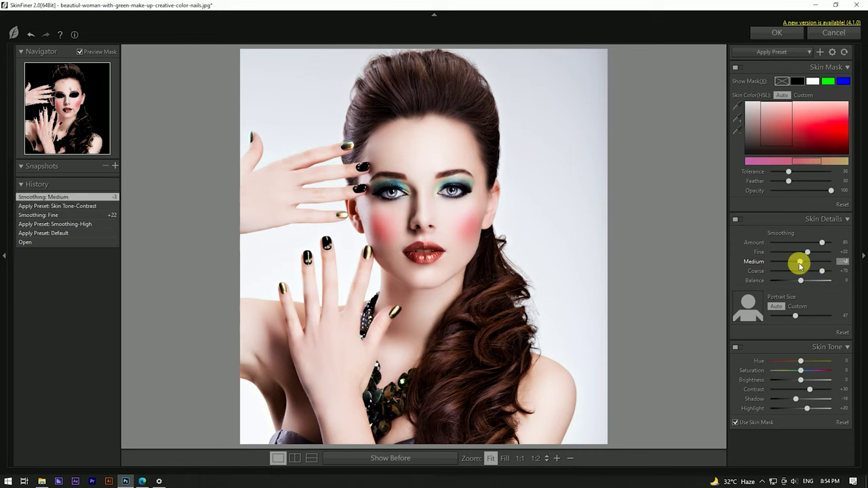
pyautogui.moveTo(799, 266); pyautogui.dragTo(816, 263)
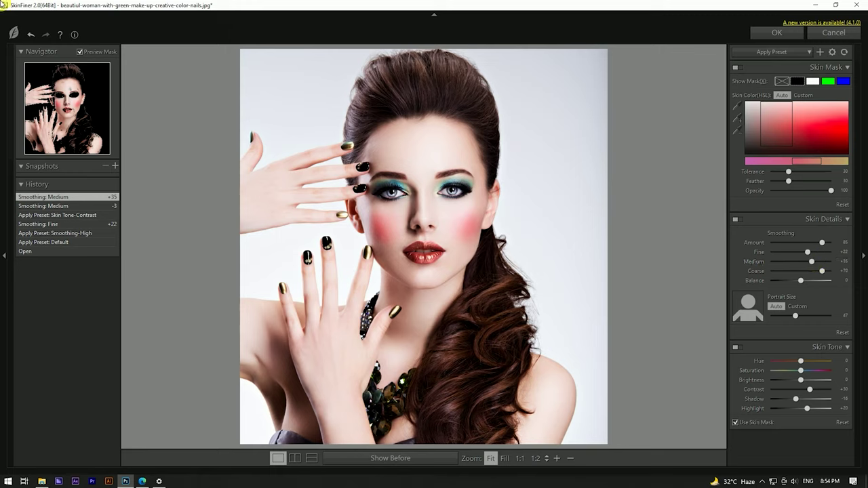
pyautogui.click(807, 243)
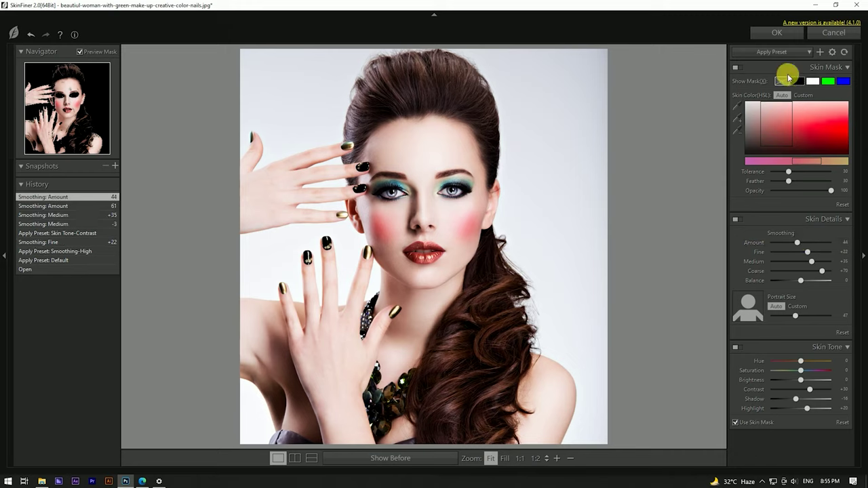
pyautogui.click(776, 33)
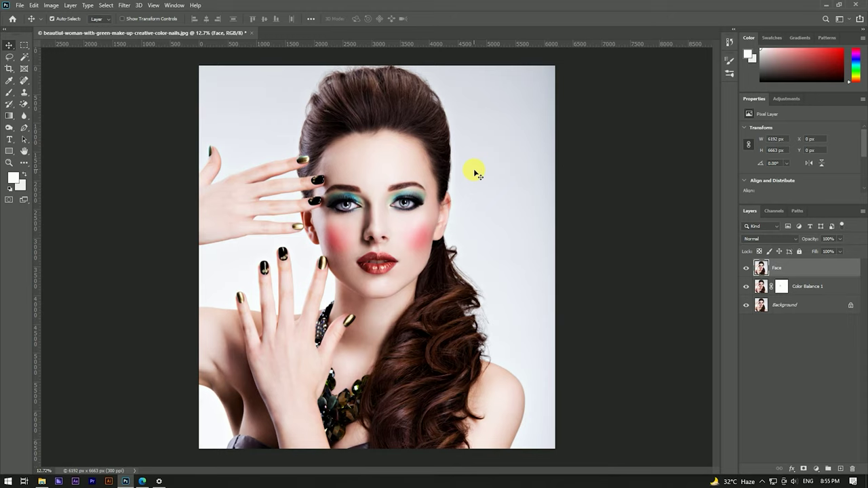
# Hide the smoothed Face layer so the original unretouched skin shows
pyautogui.click(746, 268)
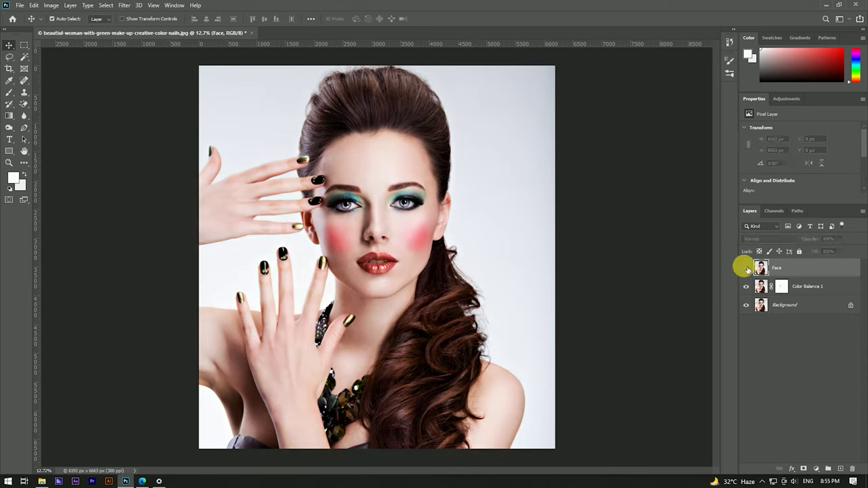
# Toggle the Face layer's visibility repeatedly to compare the skin smoothing, ending with it visible
pyautogui.click(745, 268)
pyautogui.click(746, 268)
pyautogui.click(746, 268)
pyautogui.scroll(3, 409, 113)
pyautogui.scroll(2, 411, 120)
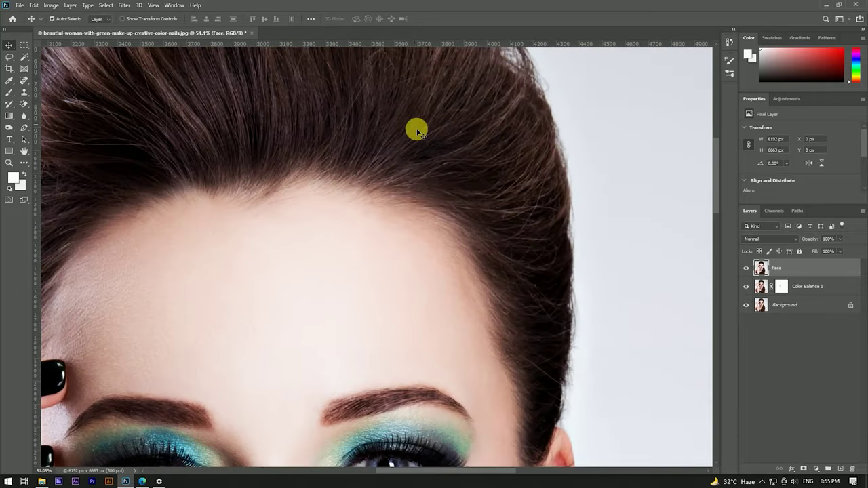
pyautogui.scroll(-2, 438, 138)
pyautogui.scroll(3, 407, 262)
pyautogui.scroll(-1, 449, 209)
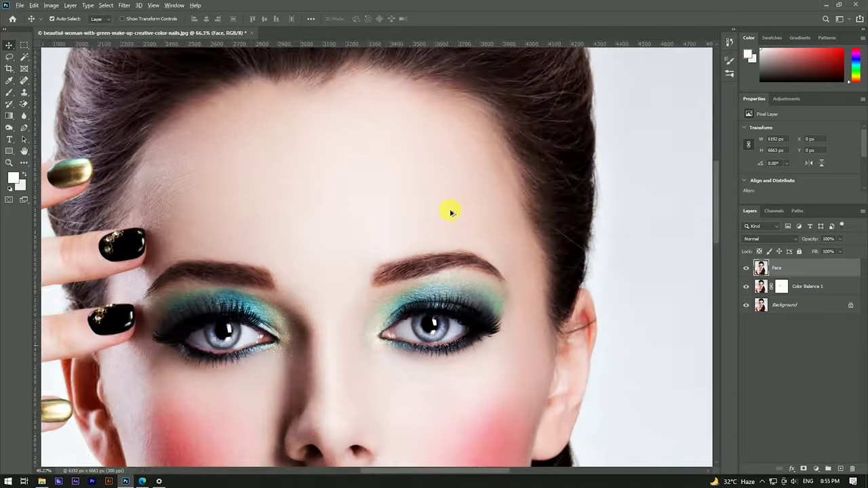
pyautogui.scroll(-2, 434, 380)
pyautogui.scroll(-1, 434, 339)
pyautogui.scroll(3, 437, 302)
pyautogui.scroll(1, 430, 312)
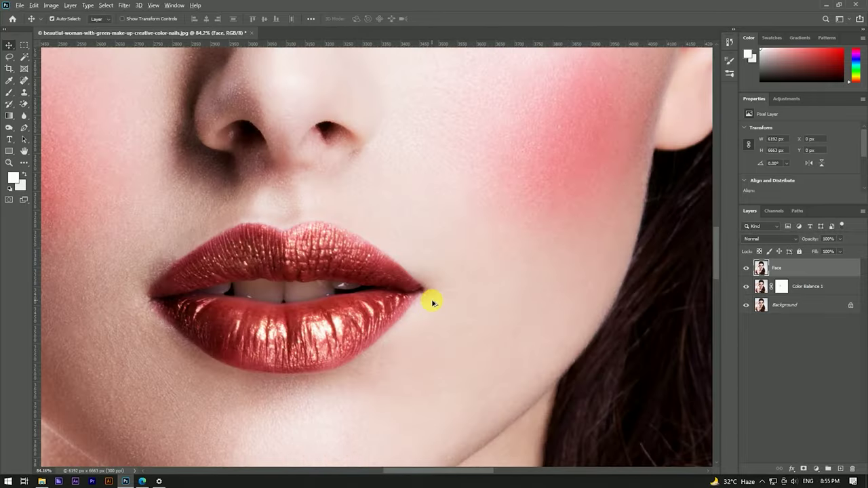
pyautogui.scroll(-4, 434, 300)
pyautogui.click(746, 268)
pyautogui.click(747, 267)
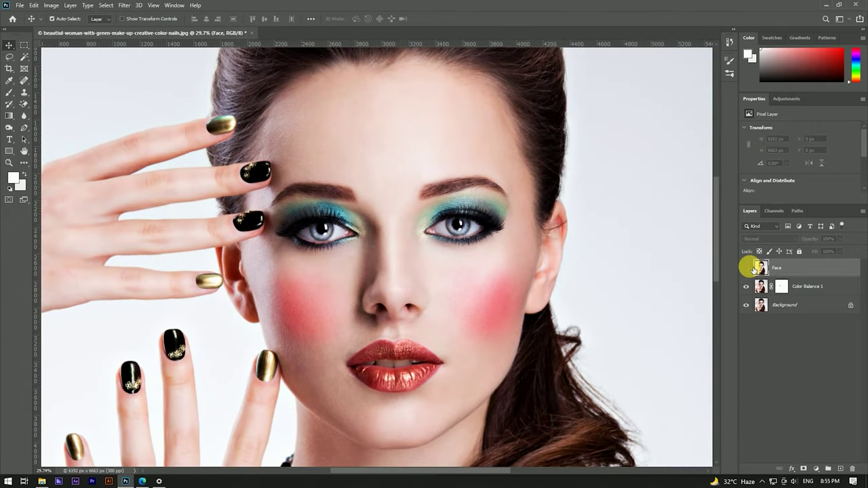
pyautogui.click(747, 268)
pyautogui.scroll(2, 481, 276)
pyautogui.scroll(-3, 484, 269)
pyautogui.scroll(-2, 504, 256)
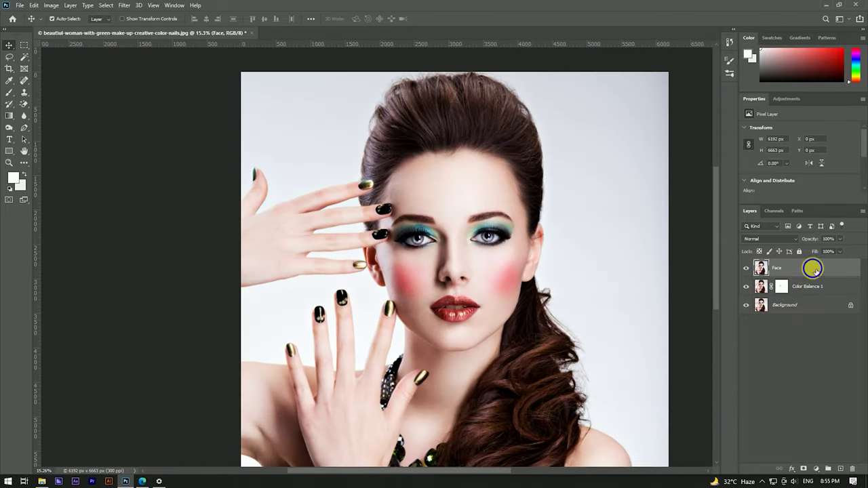
# Convert the Face layer to a smart object and open the Camera Raw Filter on it
pyautogui.rightClick(814, 270)
pyautogui.click(755, 218)
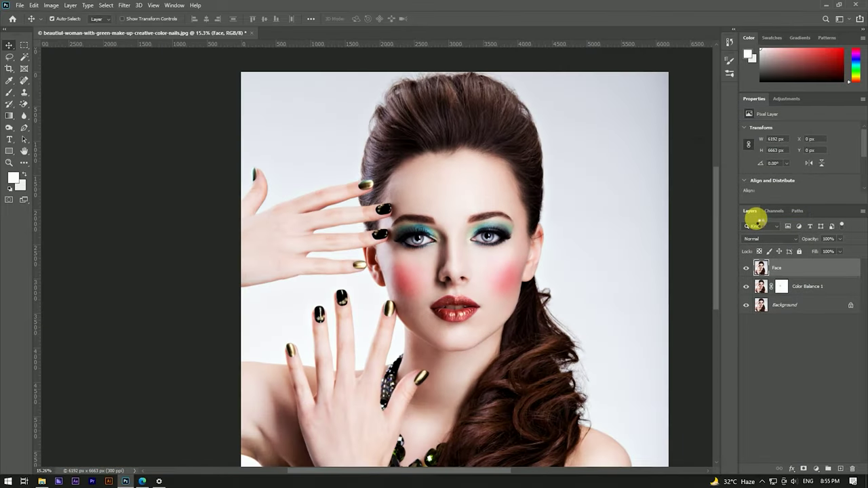
pyautogui.scroll(-3, 362, 227)
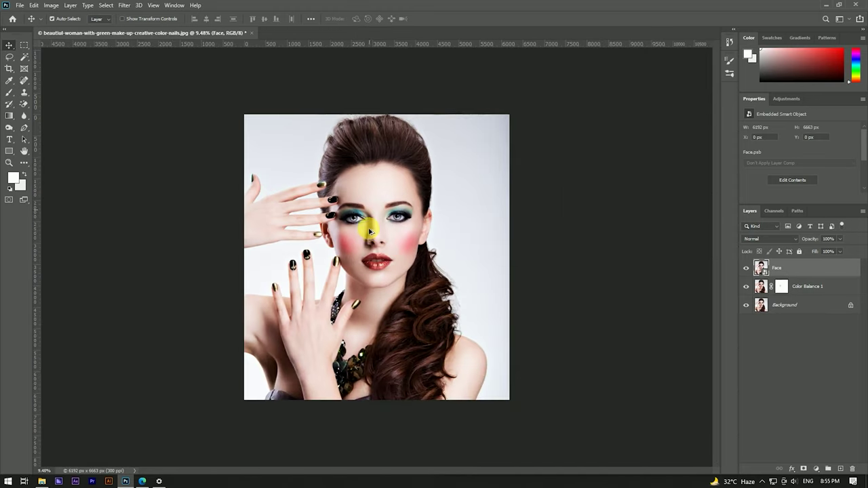
pyautogui.scroll(3, 364, 226)
pyautogui.scroll(-1, 389, 258)
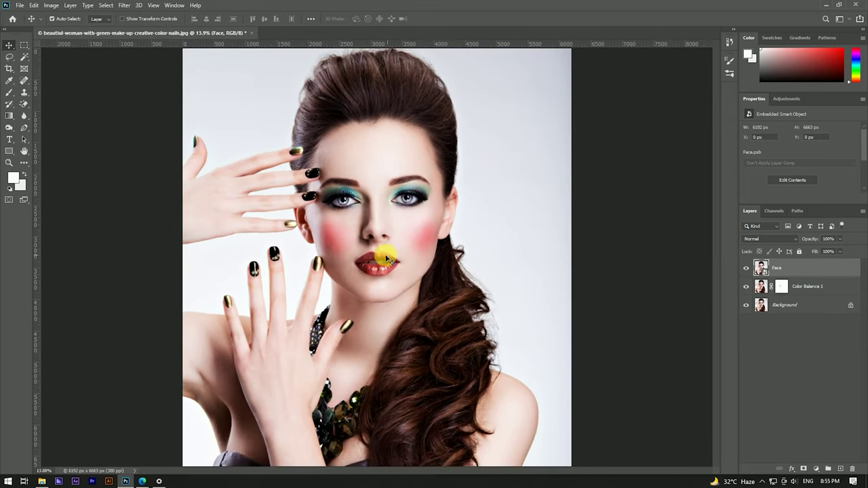
pyautogui.scroll(2, 380, 257)
pyautogui.scroll(-1, 410, 245)
pyautogui.scroll(-1, 404, 249)
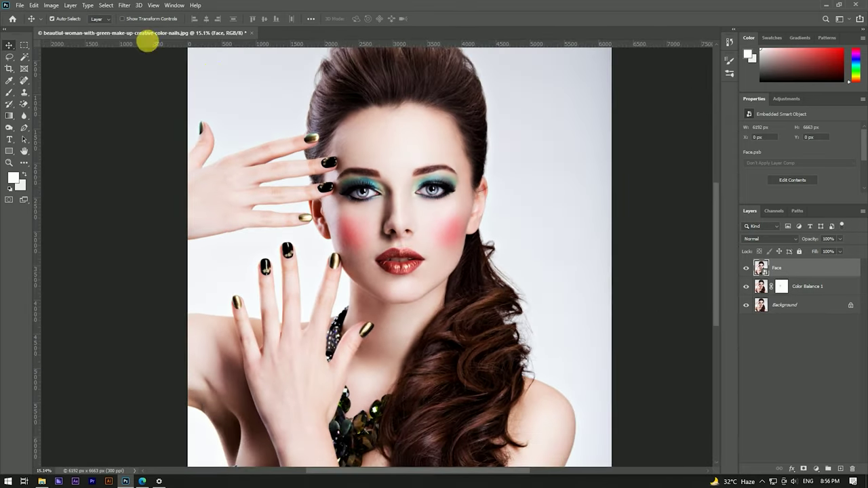
pyautogui.click(124, 5)
pyautogui.click(141, 60)
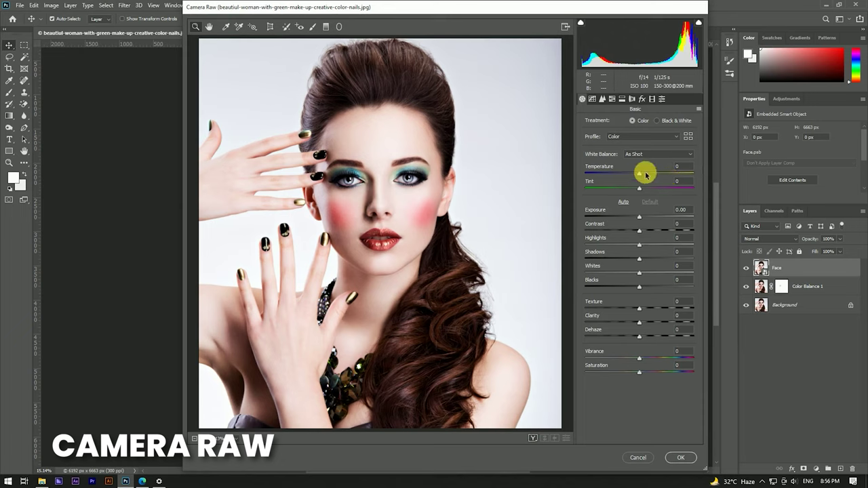
# In Camera Raw, set Temperature -1 and Contrast +12, check Effects and Calibration, and apply
pyautogui.moveTo(641, 176); pyautogui.dragTo(639, 176)
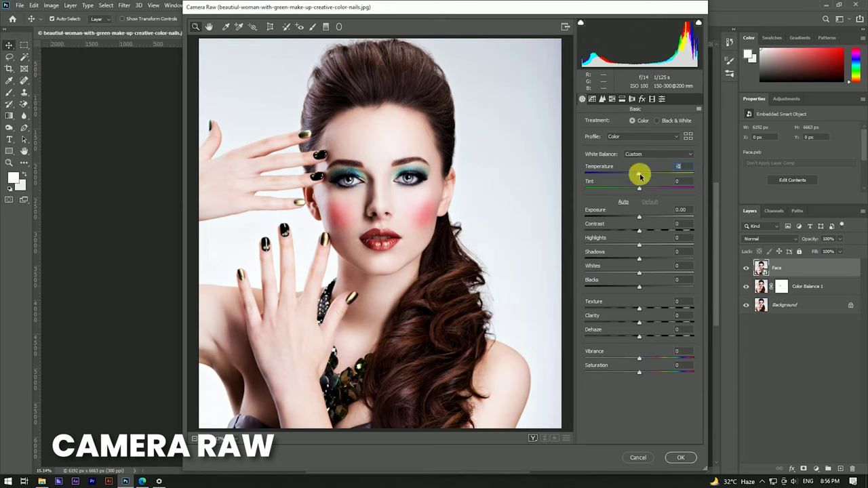
pyautogui.moveTo(639, 232); pyautogui.dragTo(646, 231)
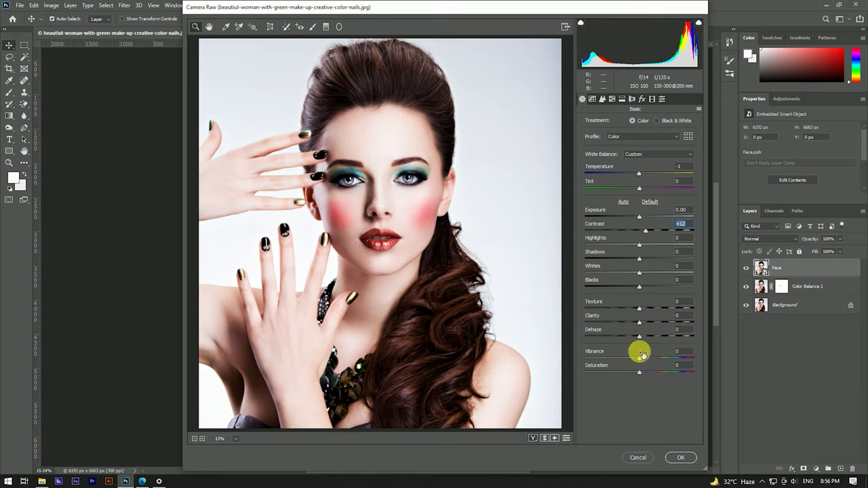
pyautogui.click(642, 99)
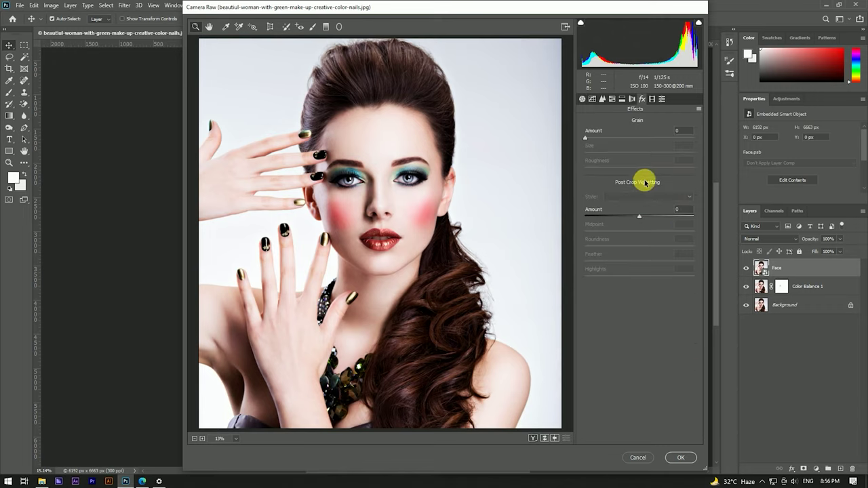
pyautogui.moveTo(642, 214)
pyautogui.mouseDown()
pyautogui.moveTo(631, 209)
pyautogui.moveTo(639, 202)
pyautogui.mouseUp()
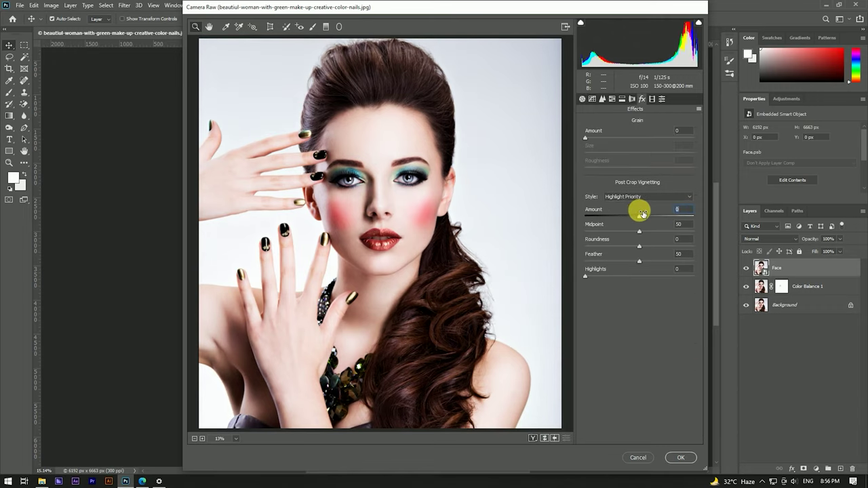
pyautogui.click(652, 99)
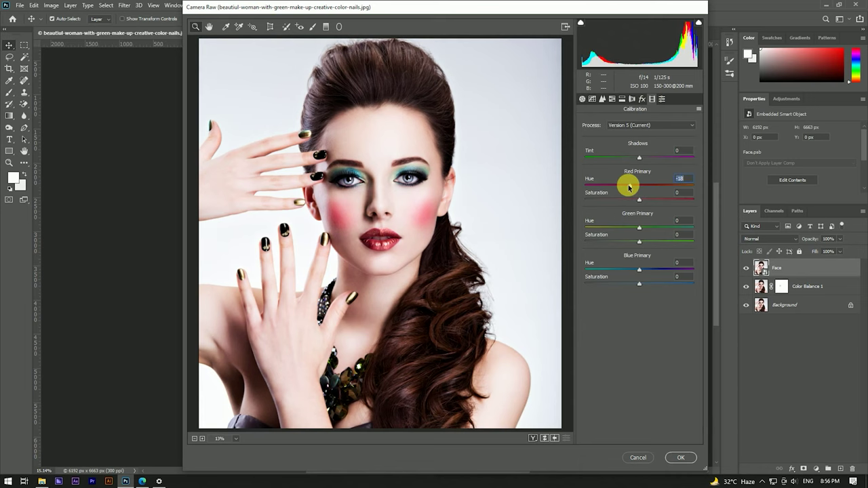
pyautogui.click(674, 455)
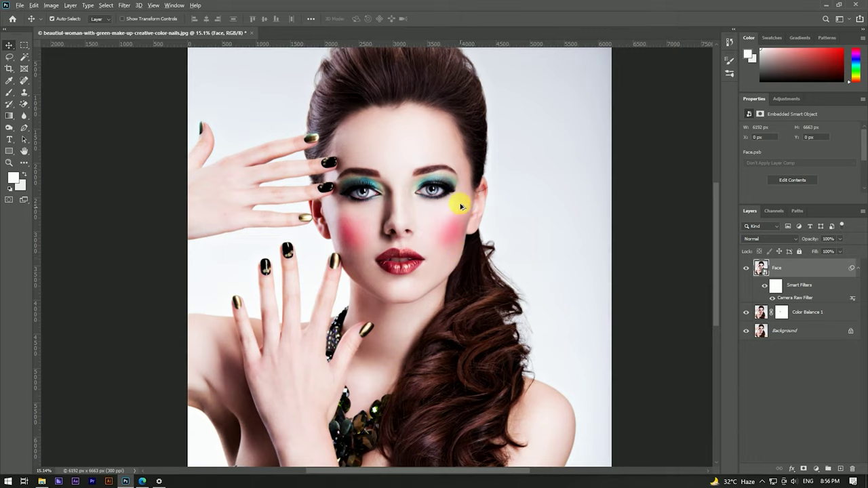
# Select the Face and Color Balance 1 layers and group them into Group 1
pyautogui.scroll(-3, 459, 197)
pyautogui.scroll(3, 374, 231)
pyautogui.scroll(2, 472, 219)
pyautogui.scroll(-2, 473, 219)
pyautogui.scroll(1, 477, 207)
pyautogui.scroll(1, 476, 207)
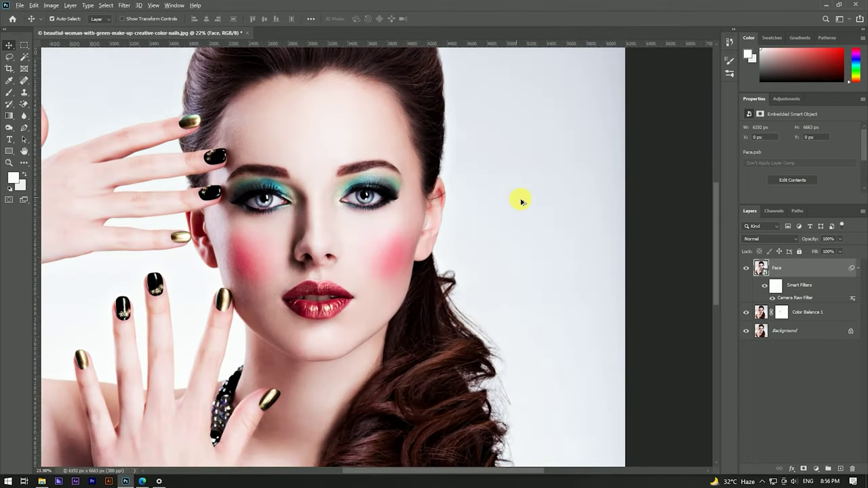
pyautogui.scroll(-1, 521, 202)
pyautogui.click(823, 311)
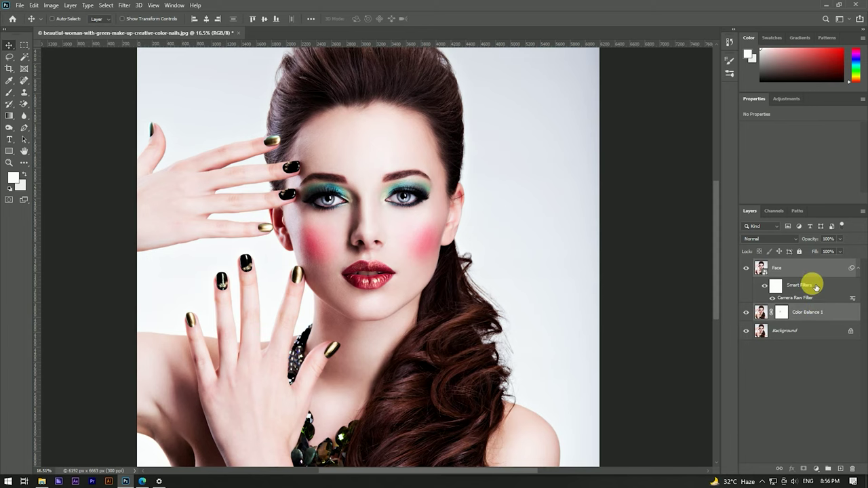
pyautogui.hotkey('ctrl', 'g')
# Toggle Group 1's visibility to compare, leaving it hidden to show the original portrait
pyautogui.click(746, 263)
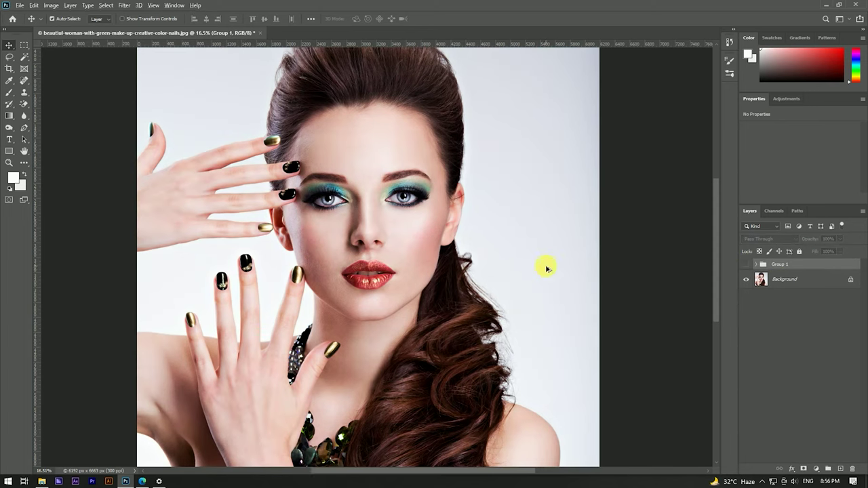
pyautogui.scroll(-2, 546, 268)
pyautogui.scroll(1, 483, 252)
pyautogui.click(746, 264)
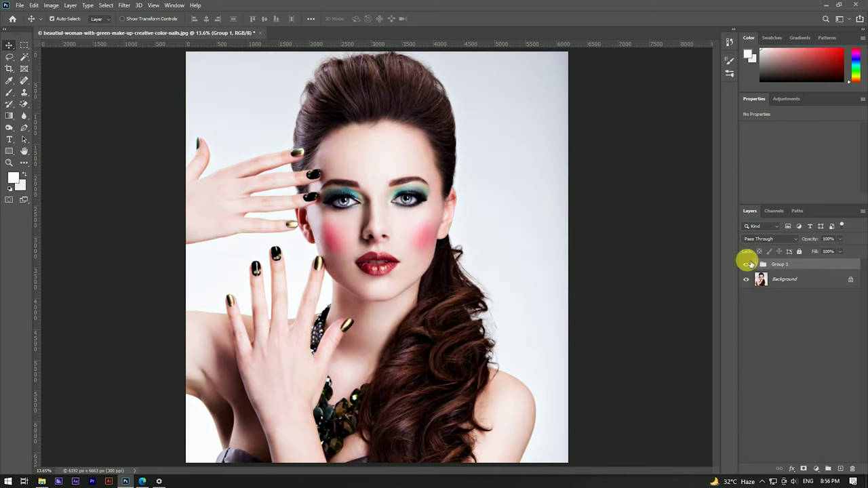
pyautogui.click(746, 264)
pyautogui.click(746, 264)
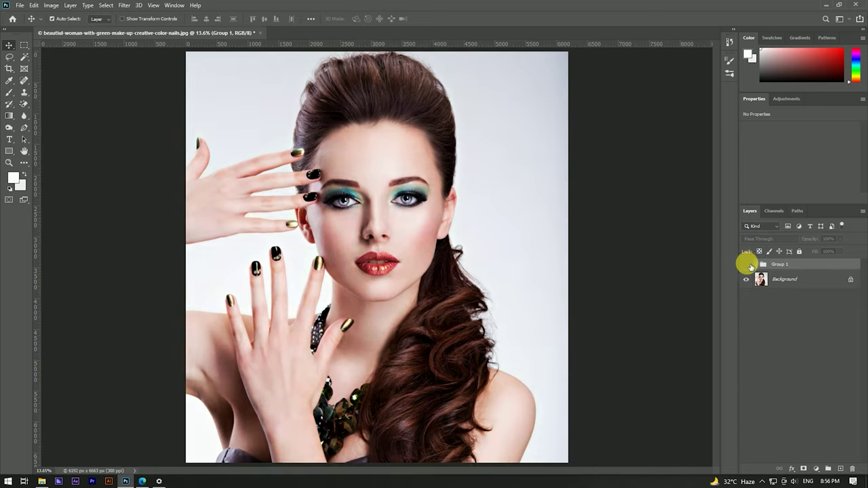